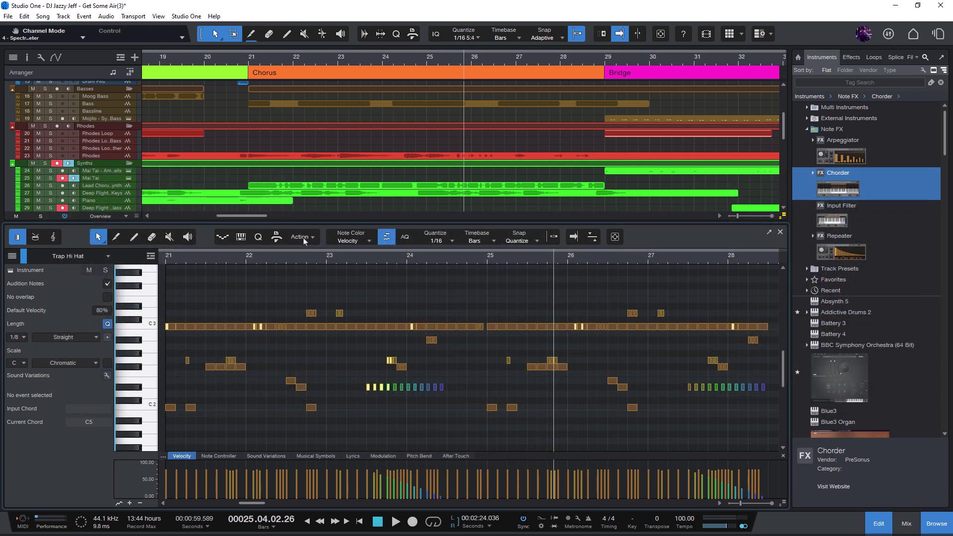
Open Thin out Notes for the Trap Hi Hat notes, set to random deletion at 40%.
click(304, 238)
click(526, 317)
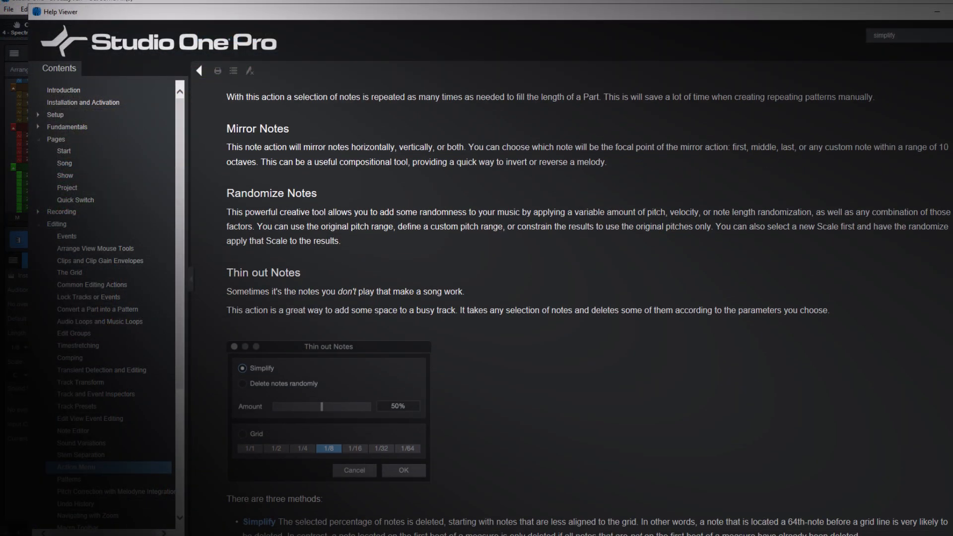
Scroll through the help page describing the three thinning methods.
scroll(571, 298, down, 4)
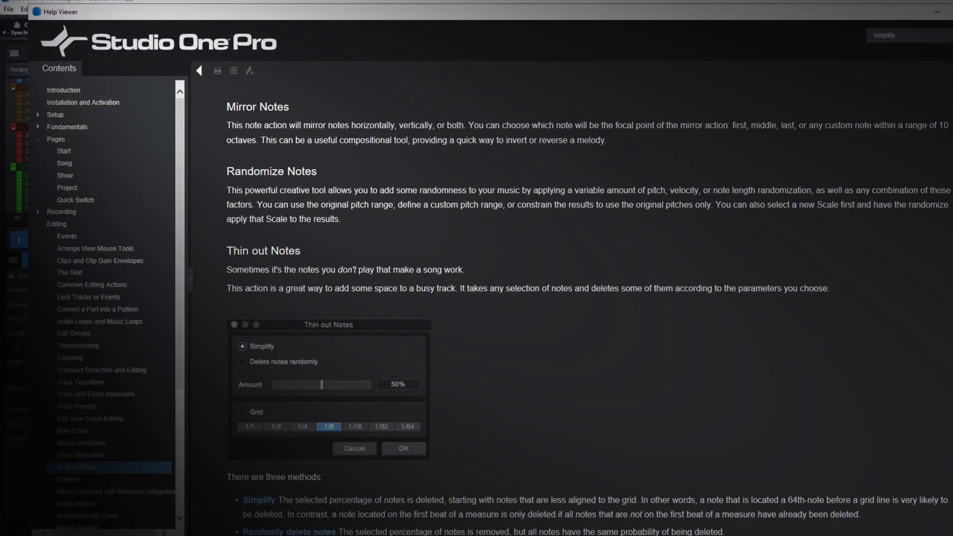
scroll(571, 298, down, 3)
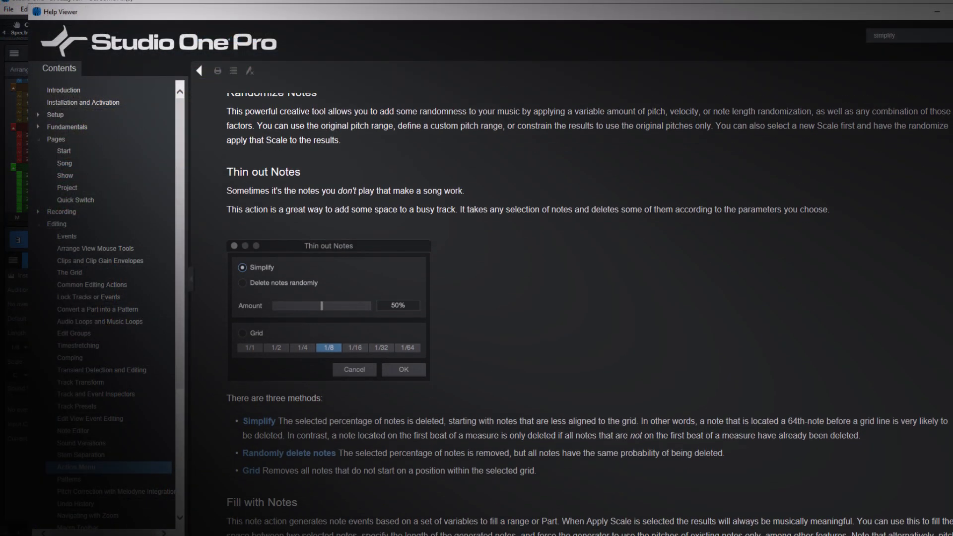
scroll(571, 298, up, 2)
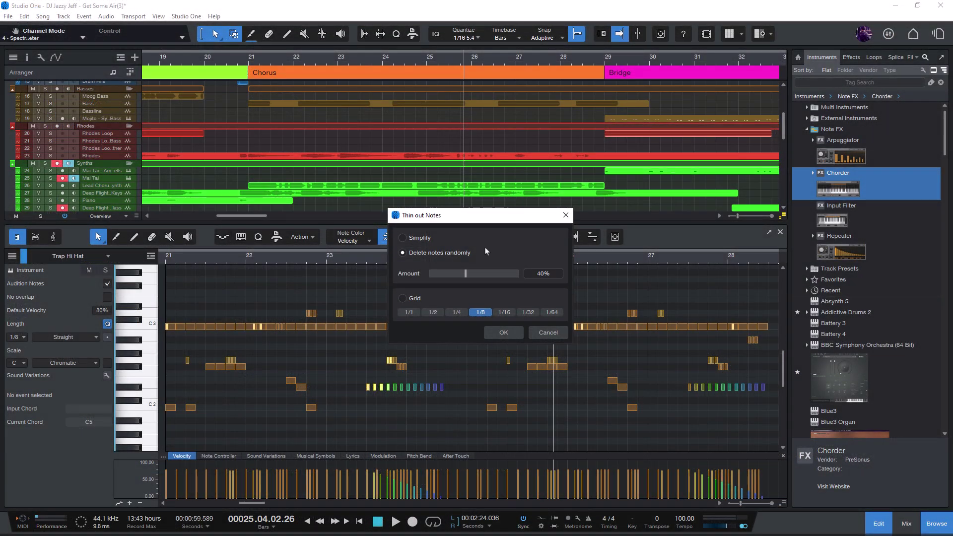
Cancel the thin-out options, then preview and cancel the Fill with Notes options.
click(547, 334)
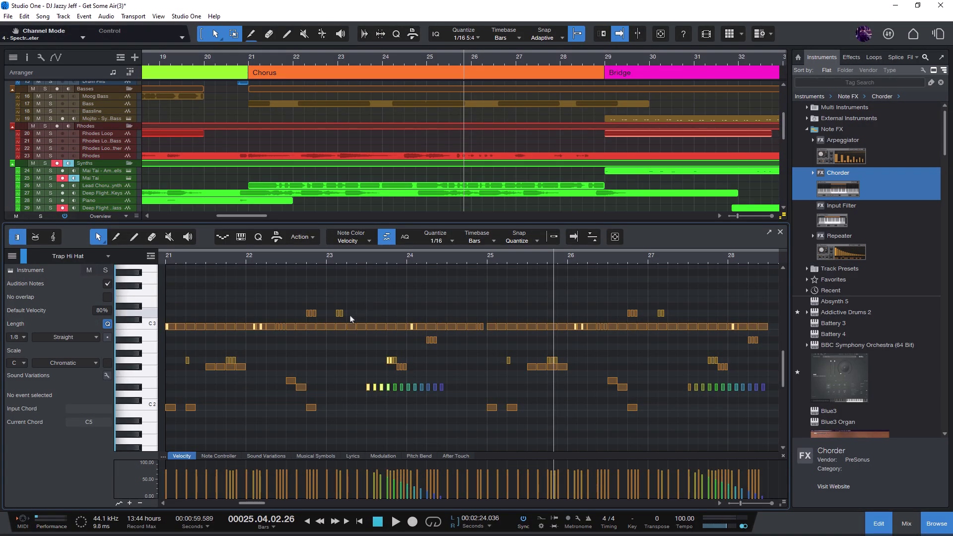
click(301, 237)
click(502, 328)
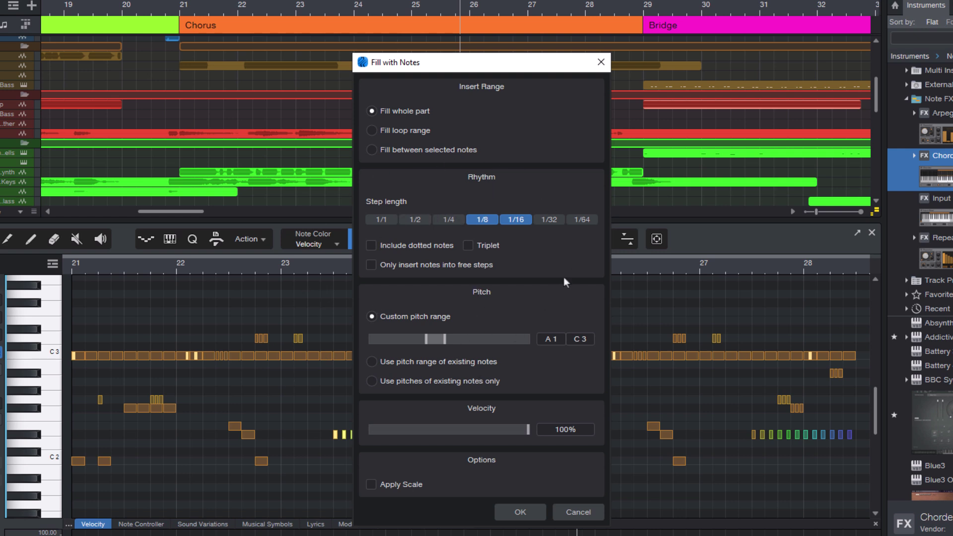
click(577, 512)
Try Randomize Notes ranges of pitch A#0–B4 and length to 1/2, then reopen Thin out Notes.
click(246, 237)
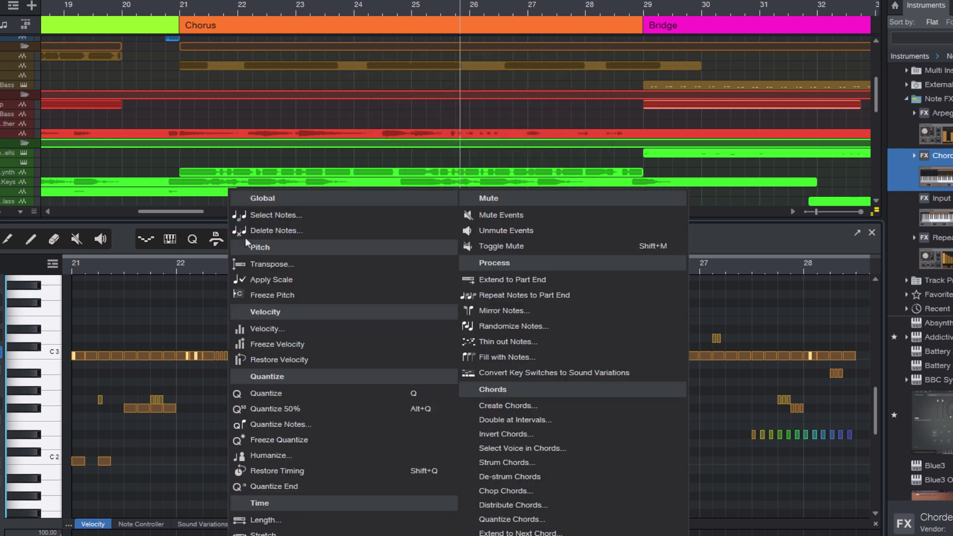
click(513, 328)
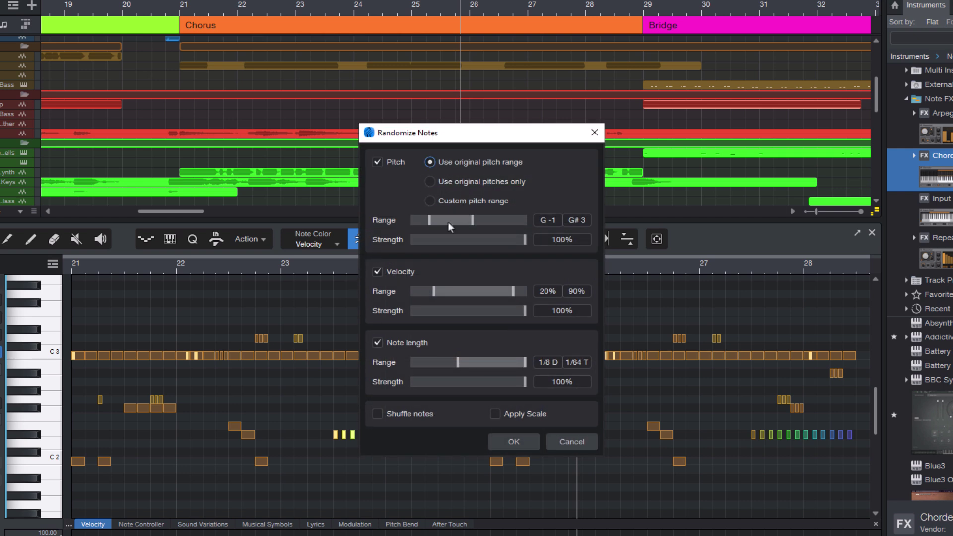
drag(448, 222, 462, 226)
scroll(439, 290, down, 3)
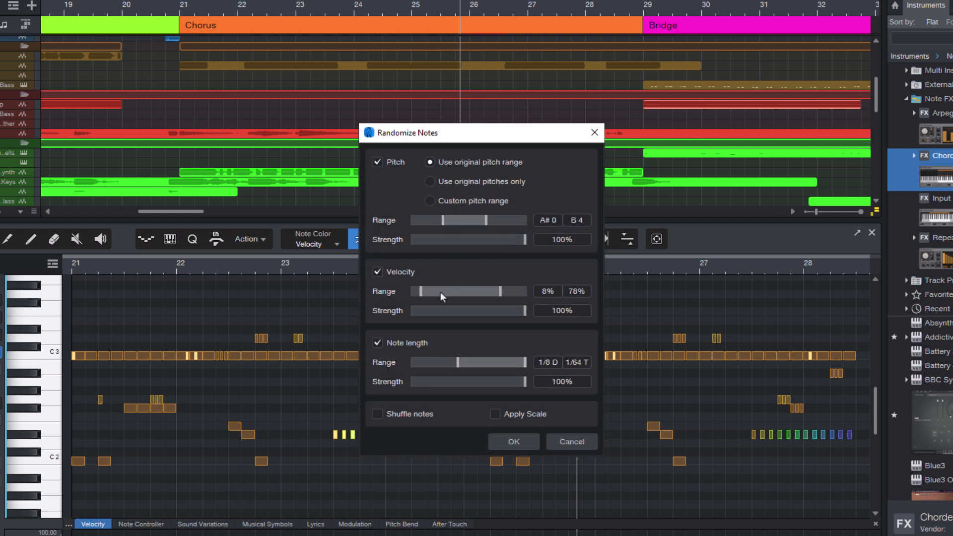
mouse_move(454, 360)
mouse_down()
mouse_move(417, 362)
mouse_move(436, 361)
mouse_up()
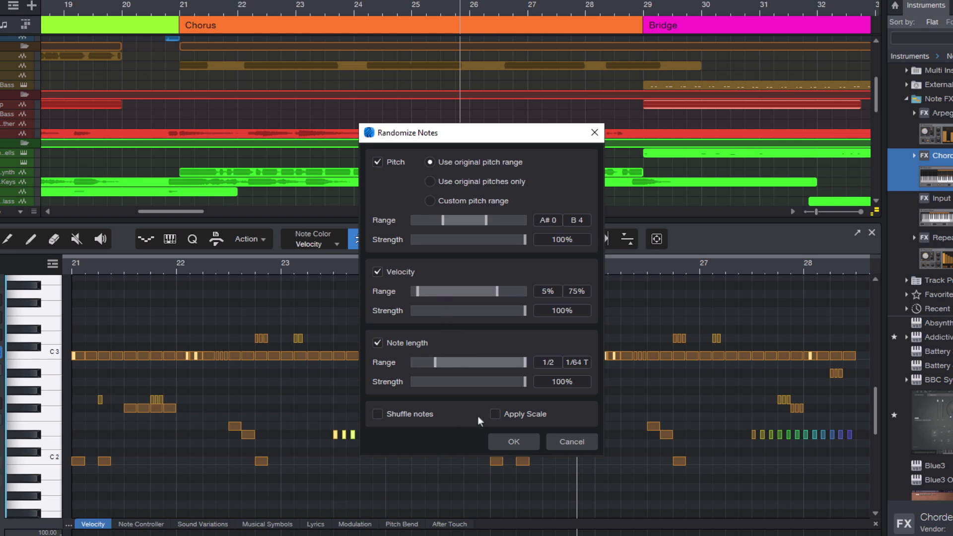
click(568, 448)
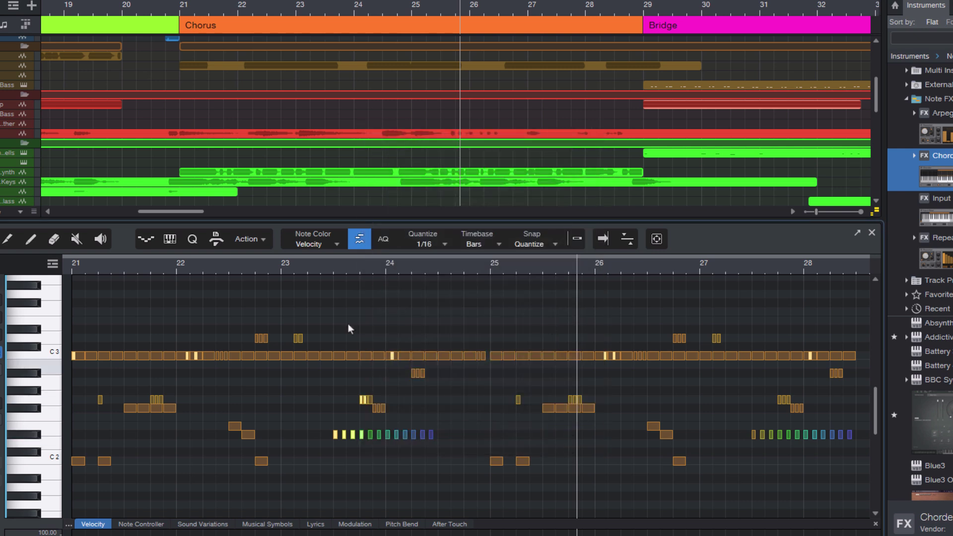
click(252, 240)
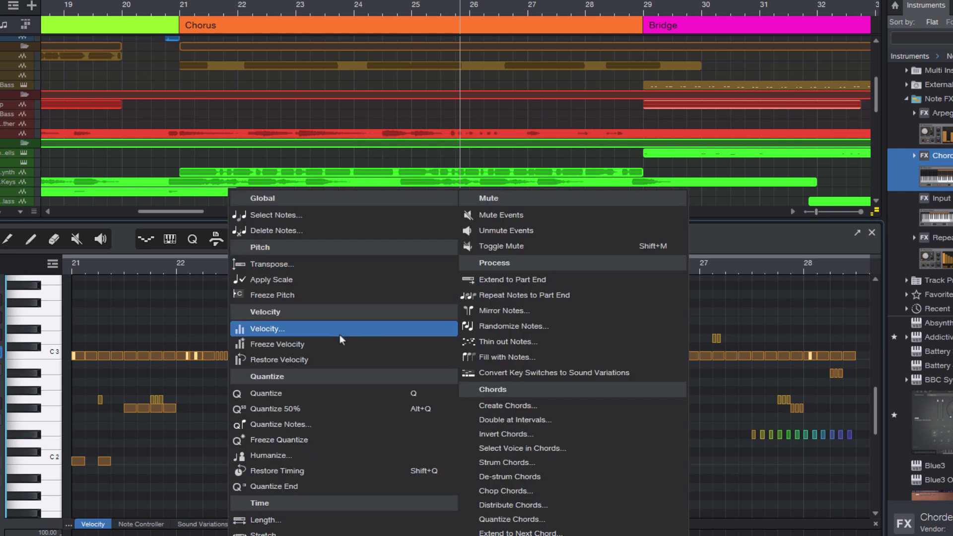
click(541, 344)
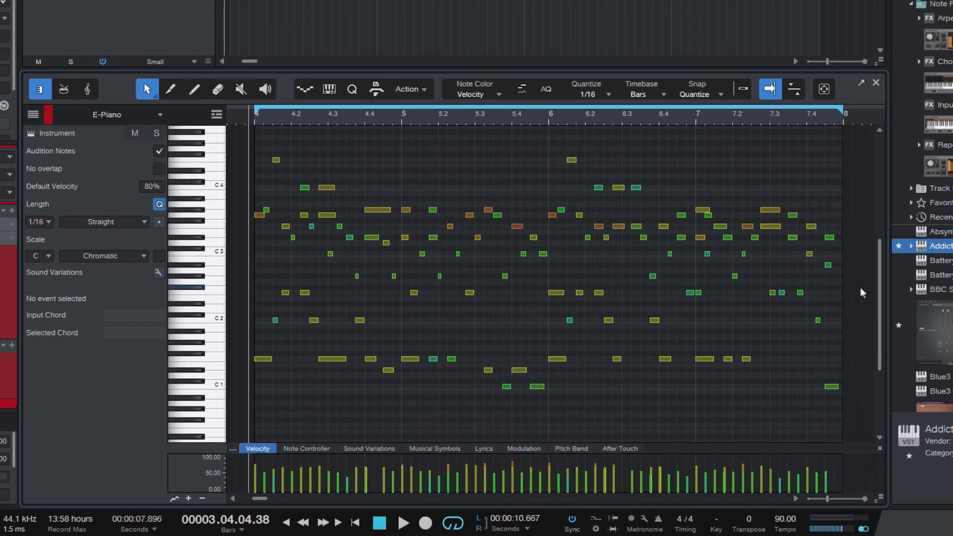
key(space)
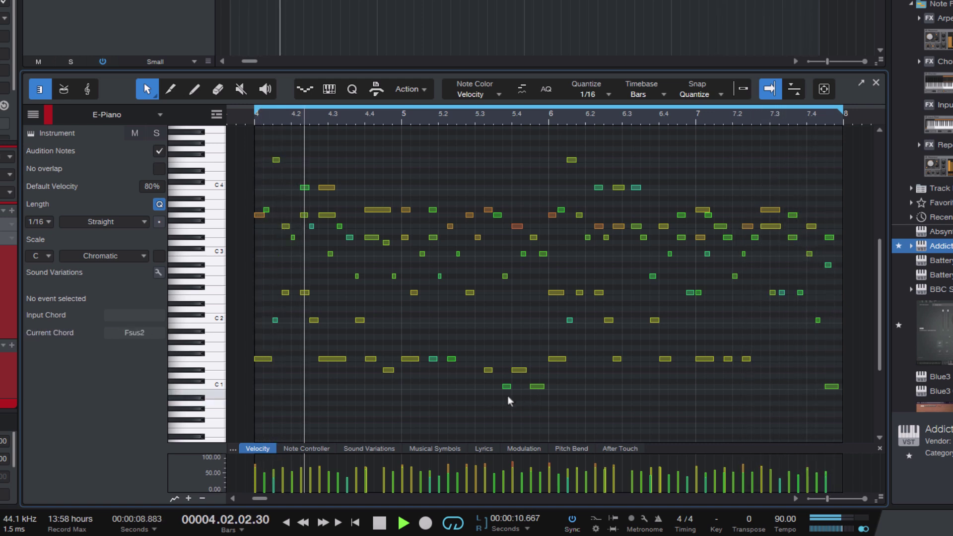
key(space)
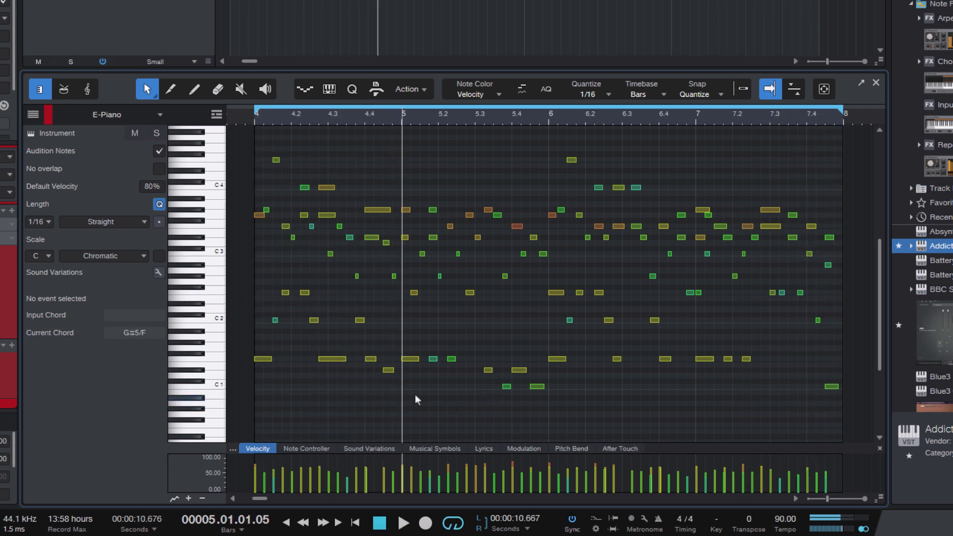
click(243, 121)
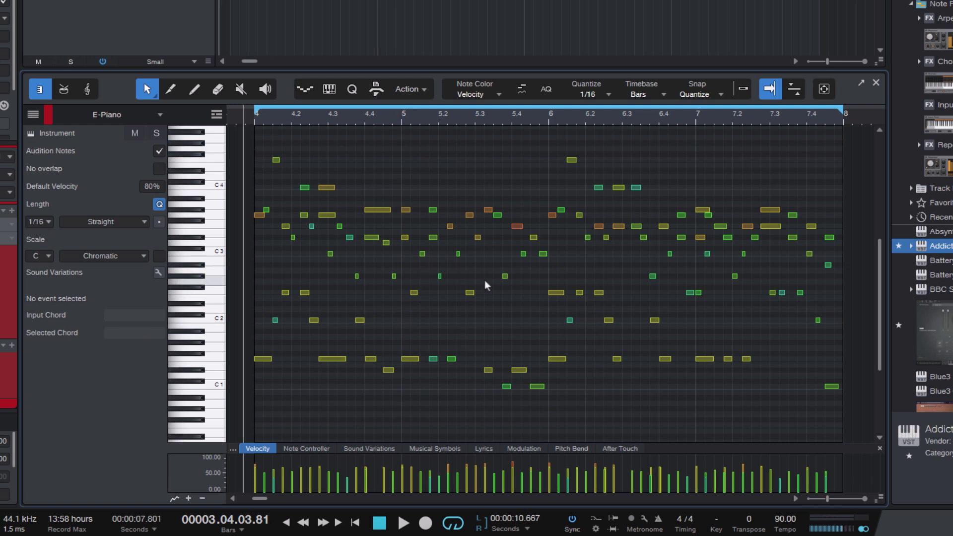
Open Thin out Notes for the E-Piano part, showing 1/4 grid at 50%.
click(412, 91)
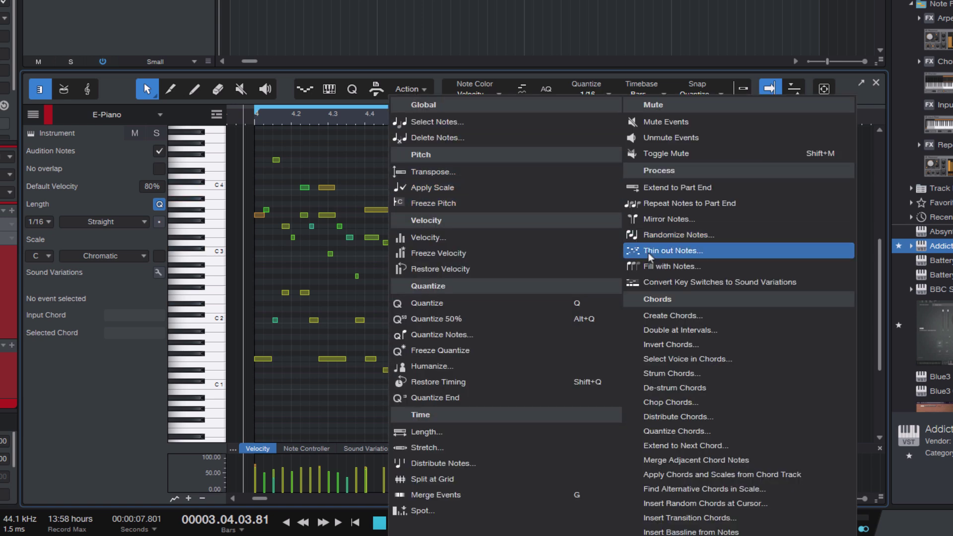
click(716, 250)
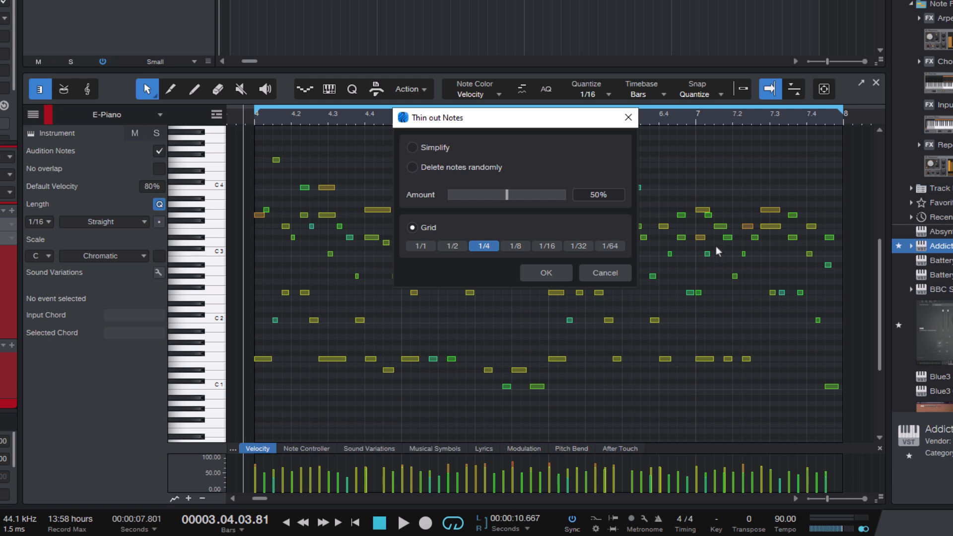
Thin the E-Piano with Simplify, play it back, then reapply at 38% amount.
click(432, 148)
click(546, 272)
key(space)
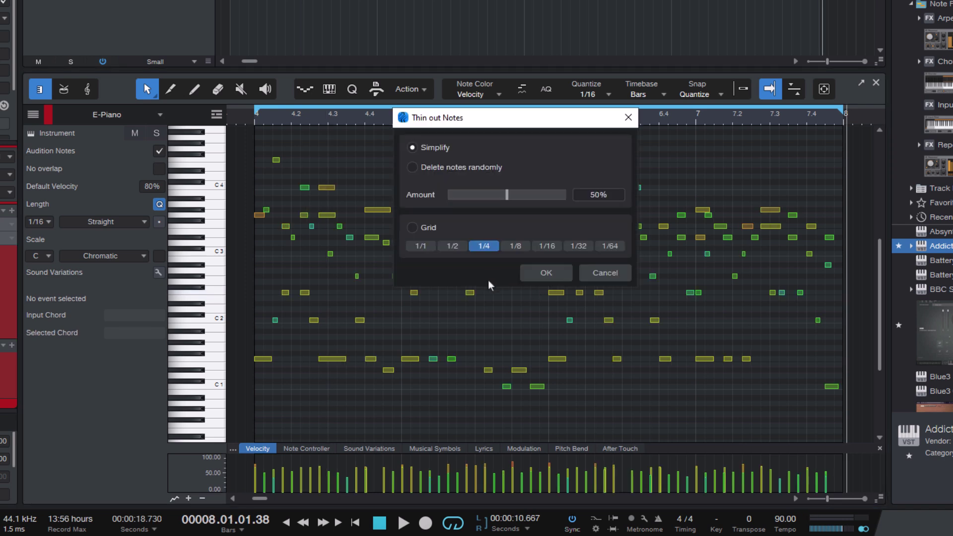
drag(507, 196, 493, 195)
click(542, 276)
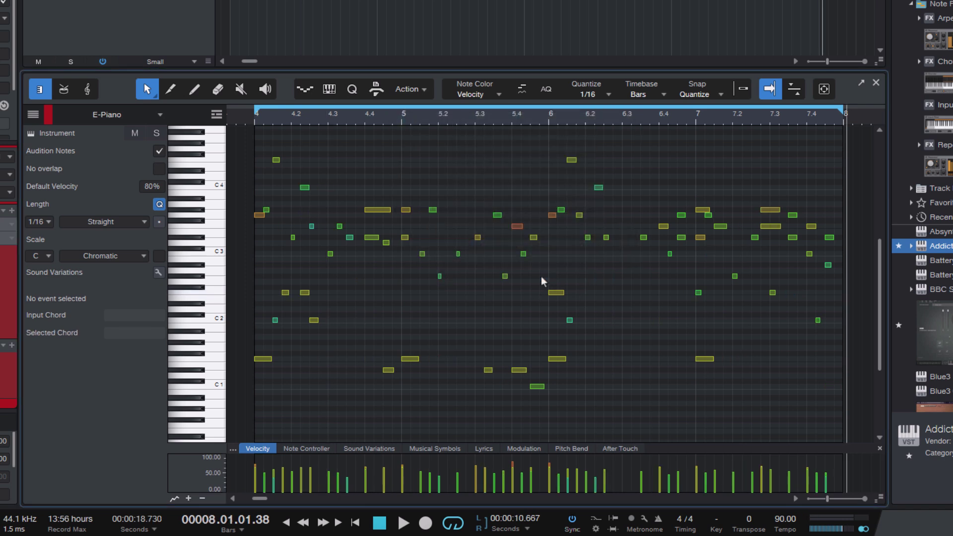
Play the thinned E-Piano from just before bar 4, stop, and undo the thinning.
key(space)
click(243, 119)
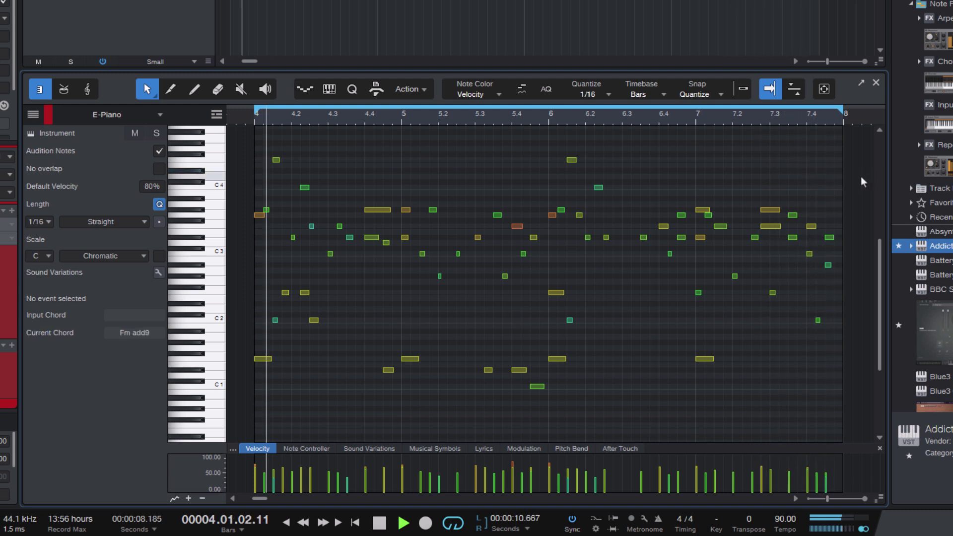
key(space)
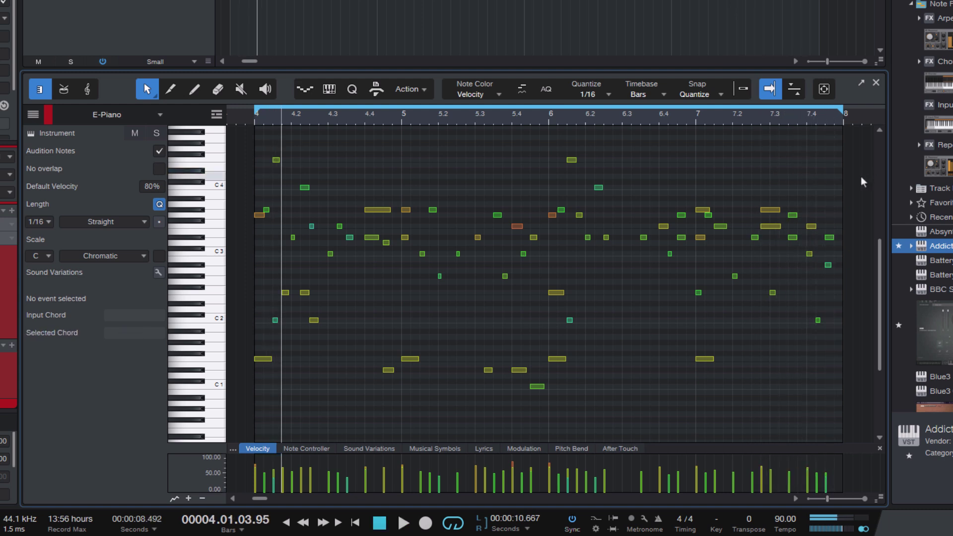
key(ctrl+z)
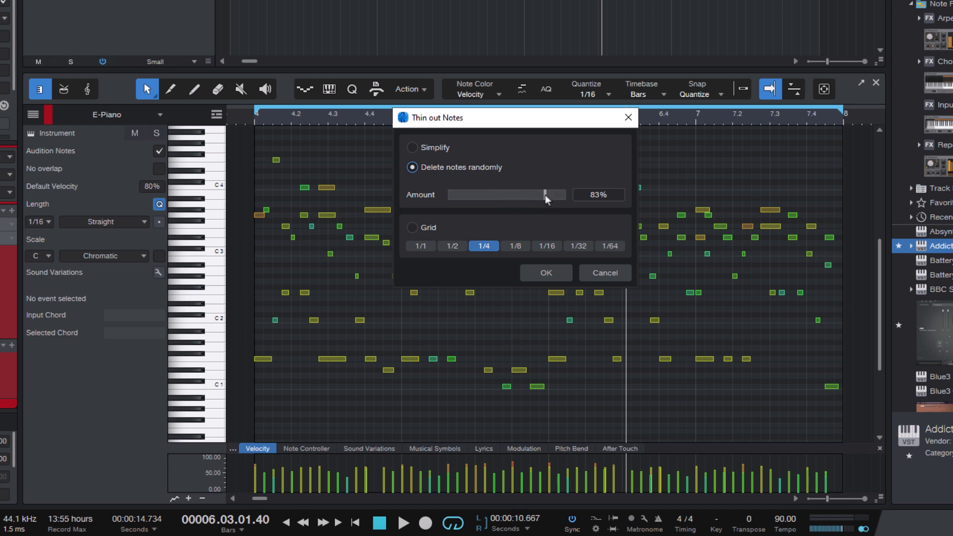
Apply a 50% random thin-out to the E-Piano, play it back, then undo it.
drag(545, 195, 506, 198)
click(551, 276)
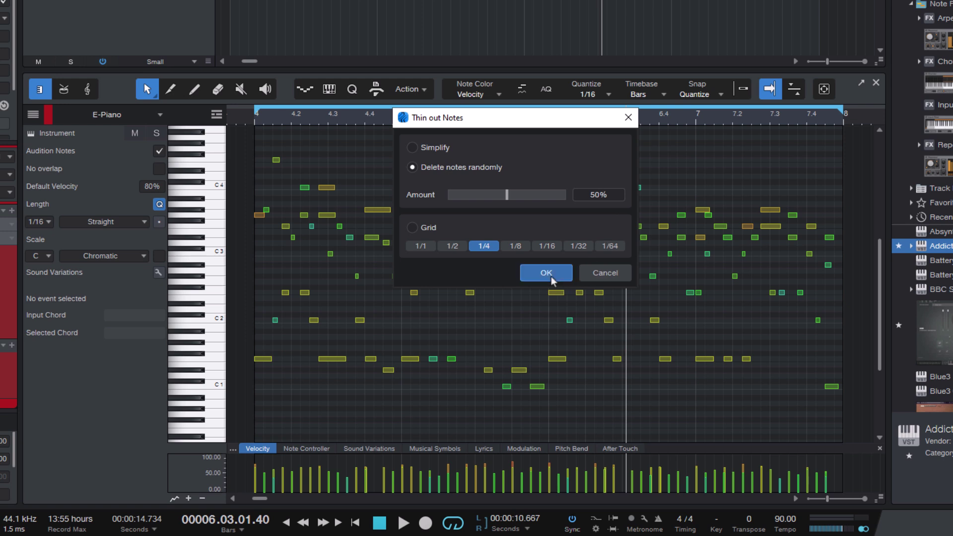
key(space)
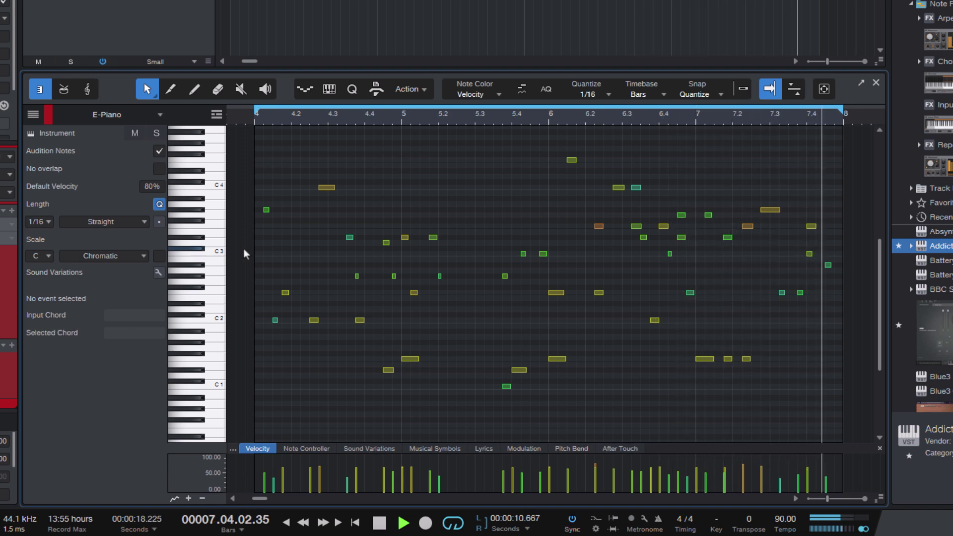
key(shift+KP_Multiply)
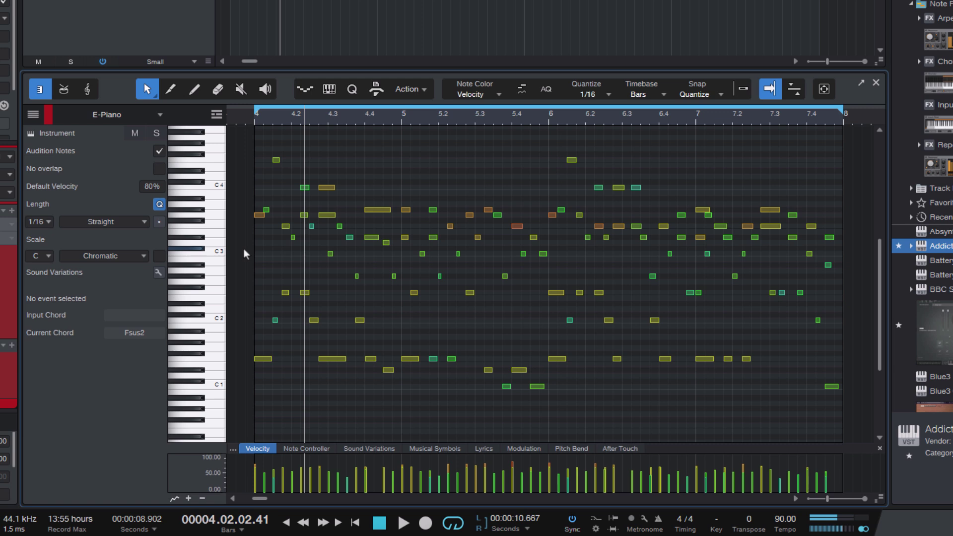
Apply random thinning to the E-Piano, audition it from before bar 4, then undo.
click(406, 90)
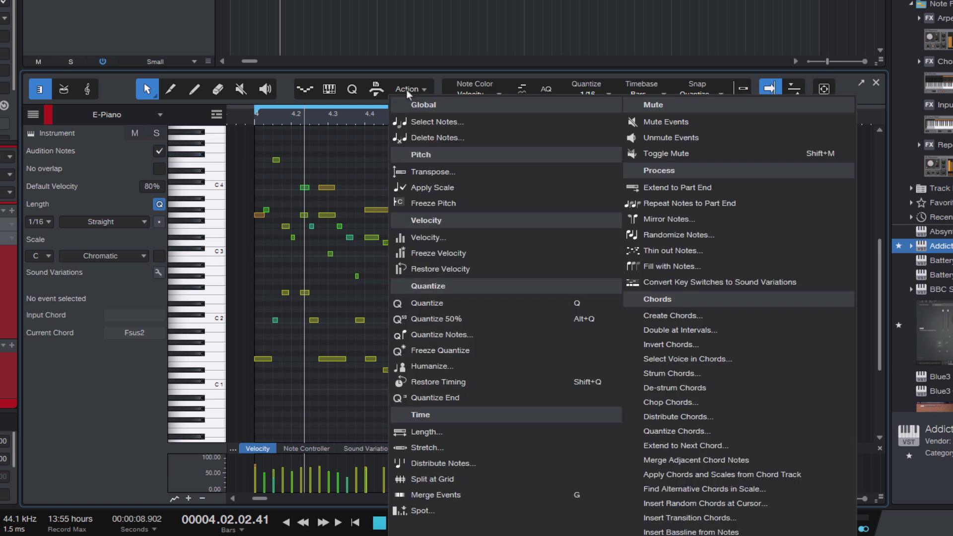
click(656, 250)
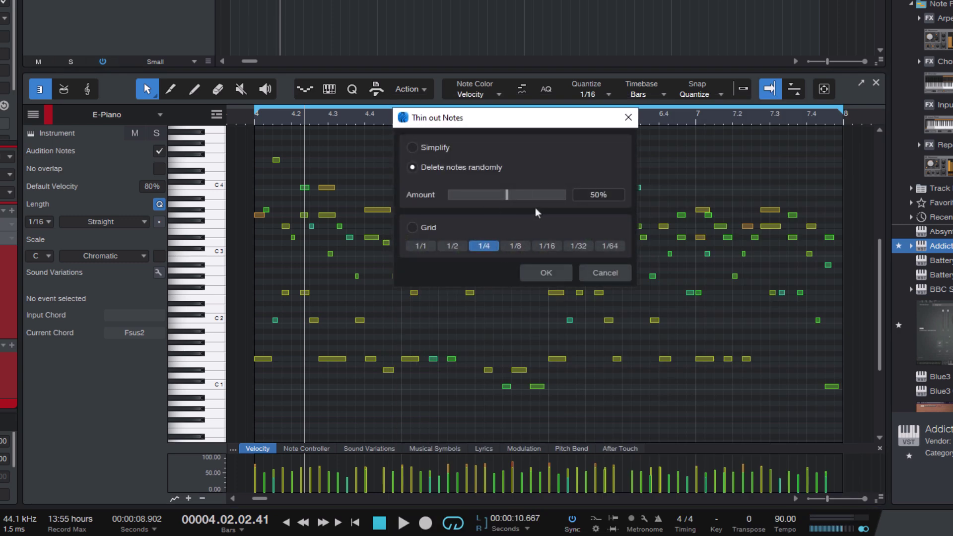
click(559, 274)
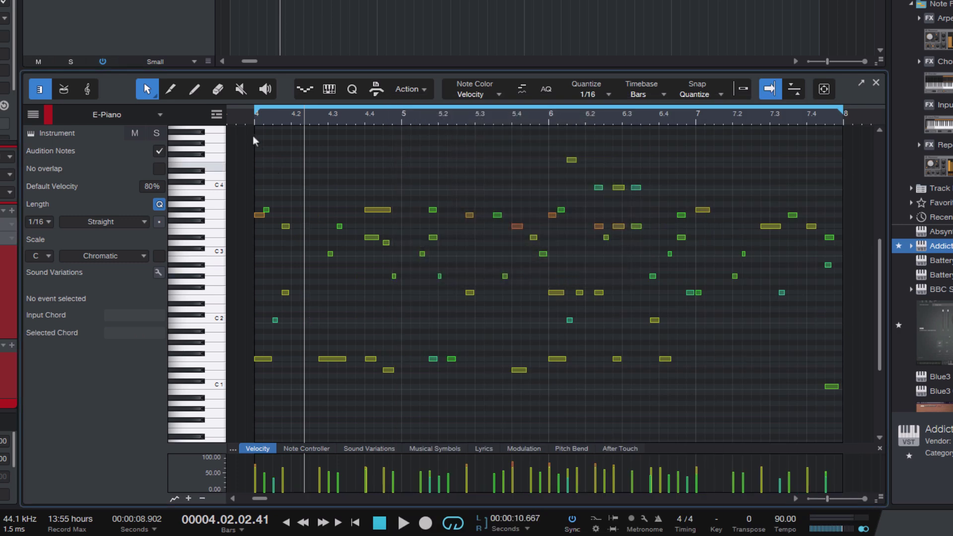
click(241, 117)
key(space)
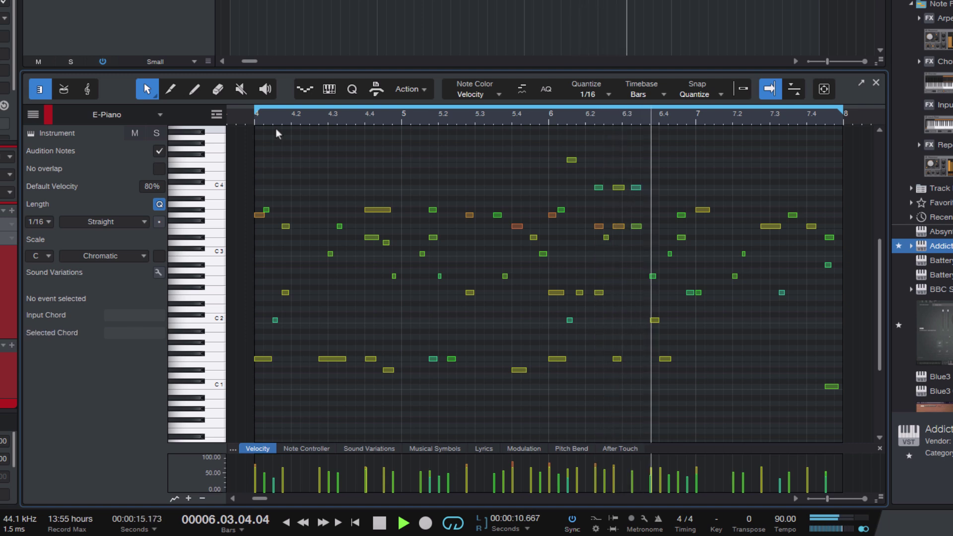
key(space)
key(ctrl+z)
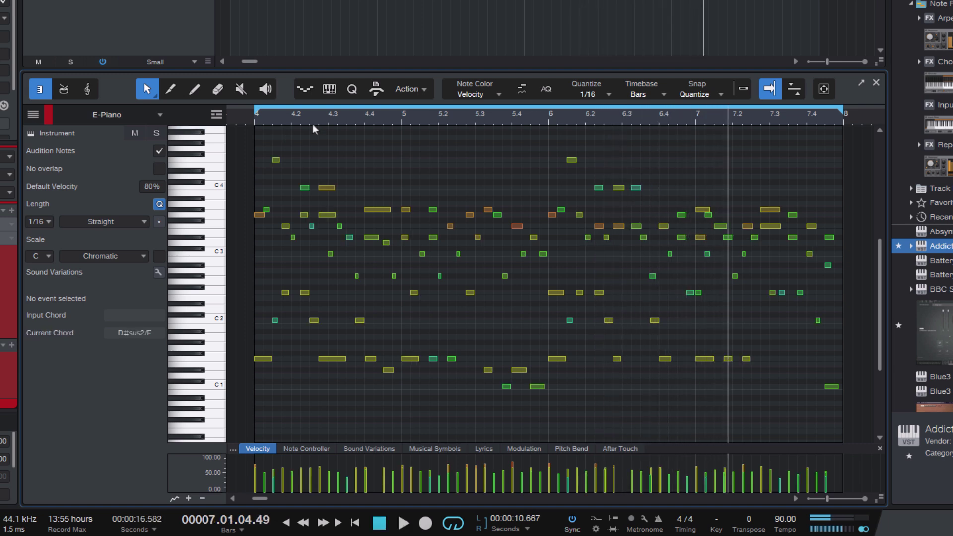
Apply 79% random thinning, audition it from before bar 4, then undo.
click(406, 90)
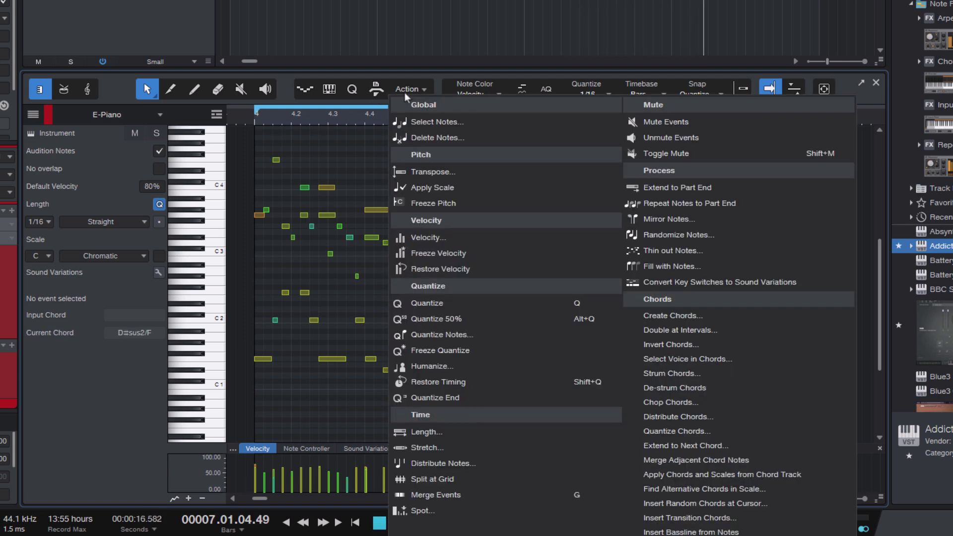
click(663, 252)
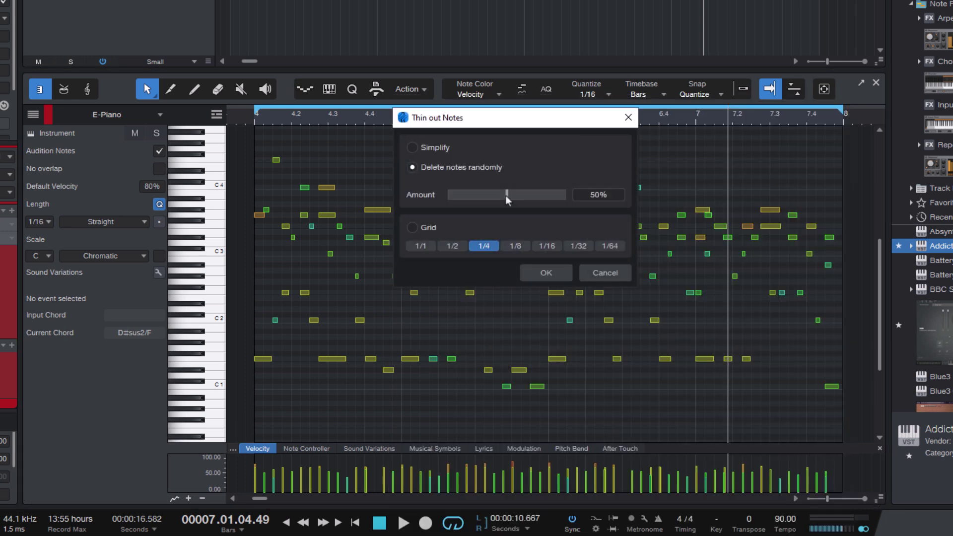
drag(506, 196, 539, 198)
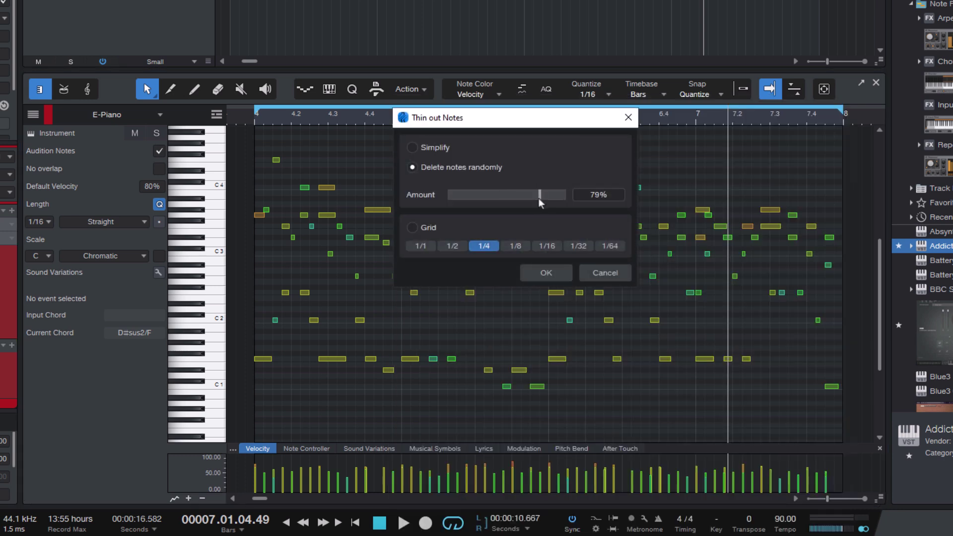
click(557, 278)
click(243, 113)
key(space)
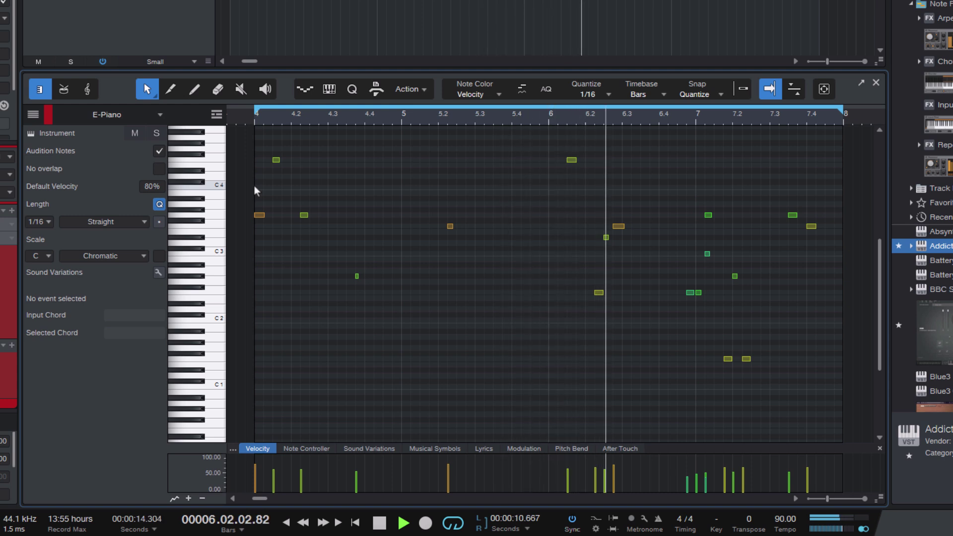
key(space)
key(ctrl+z)
Apply 64% random thinning and start playback to audition it.
click(407, 88)
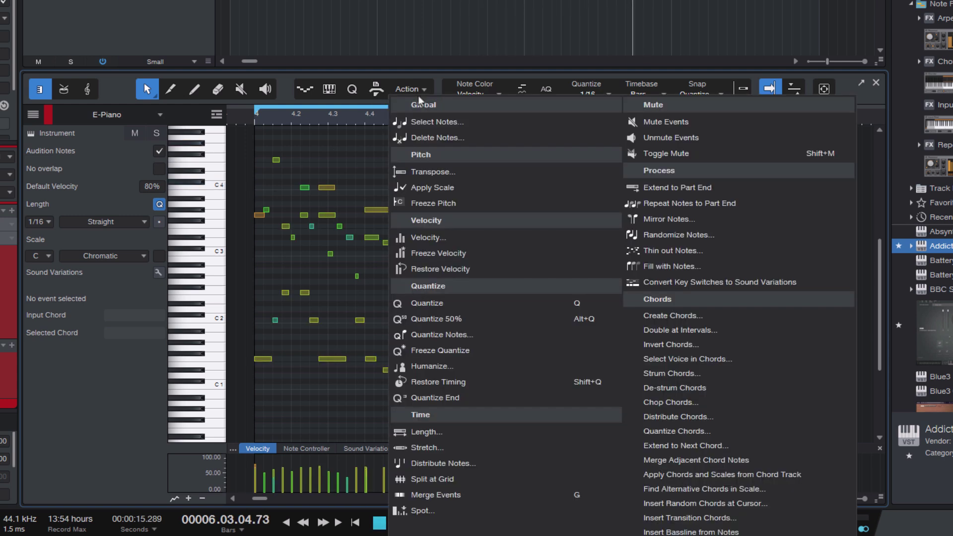
click(658, 255)
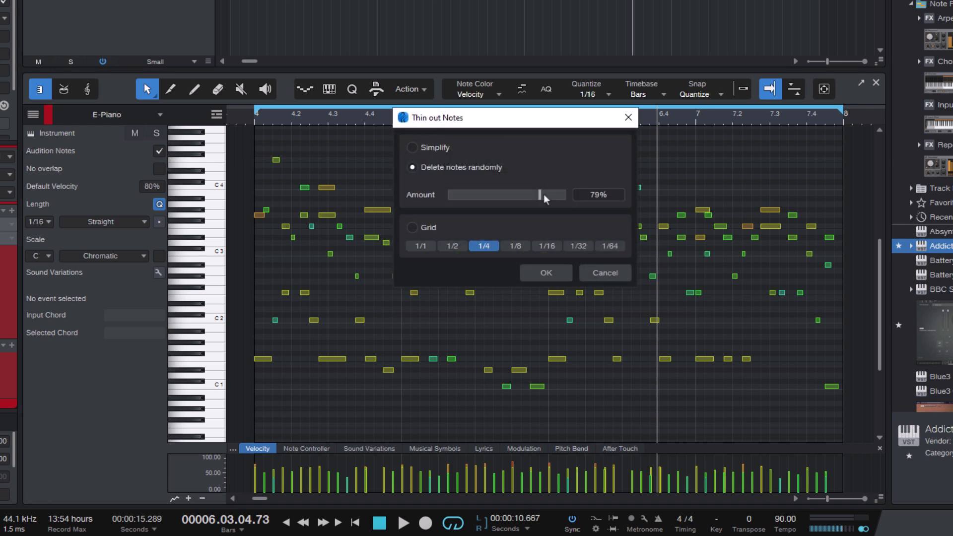
drag(541, 195, 523, 192)
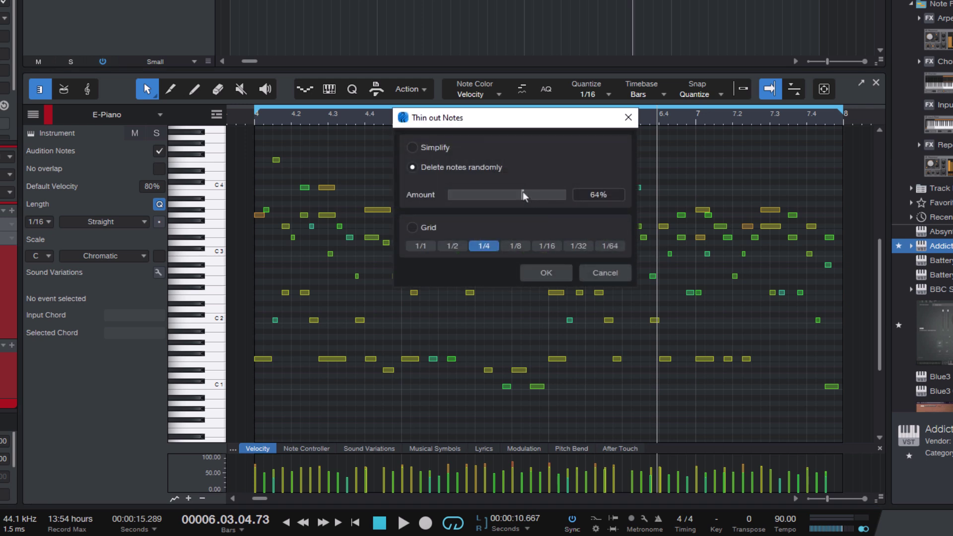
click(541, 272)
click(246, 114)
key(space)
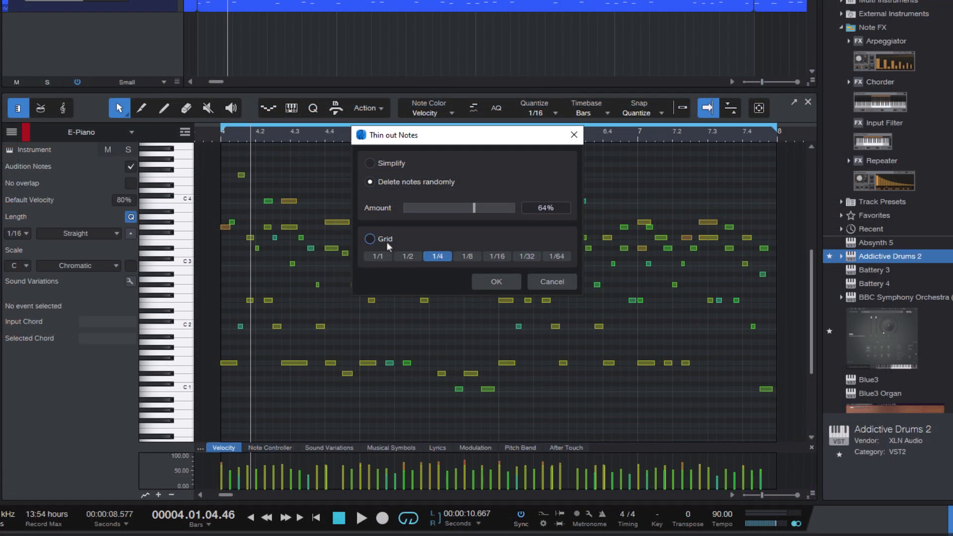
Thin the E-Piano by a 1/8 grid, audition it from before bar 4, then undo.
click(386, 240)
click(496, 257)
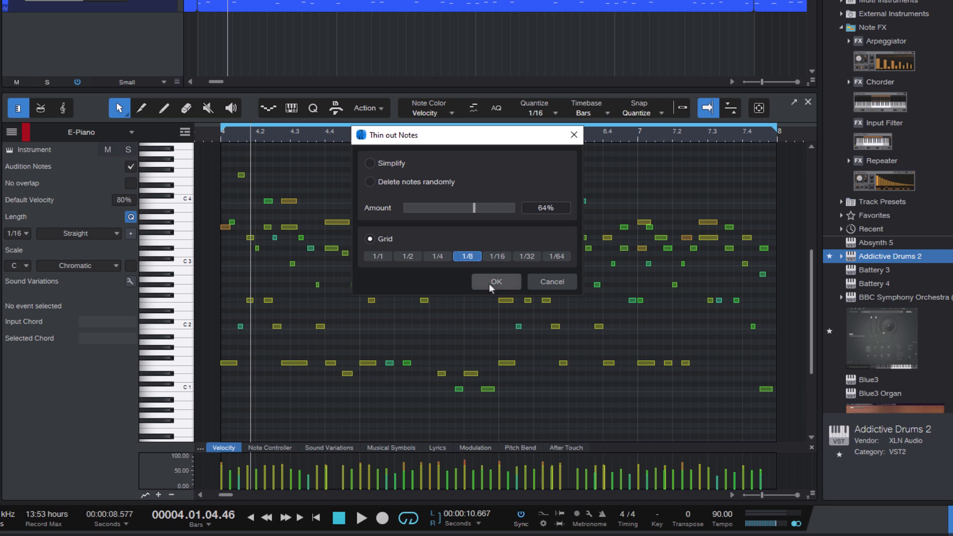
click(490, 284)
click(210, 139)
key(space)
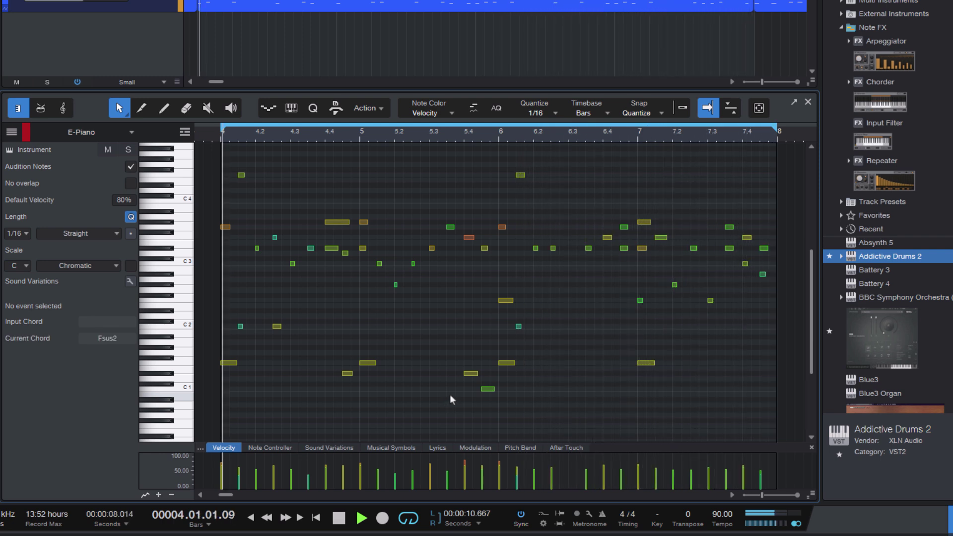
key(space)
key(ctrl+z)
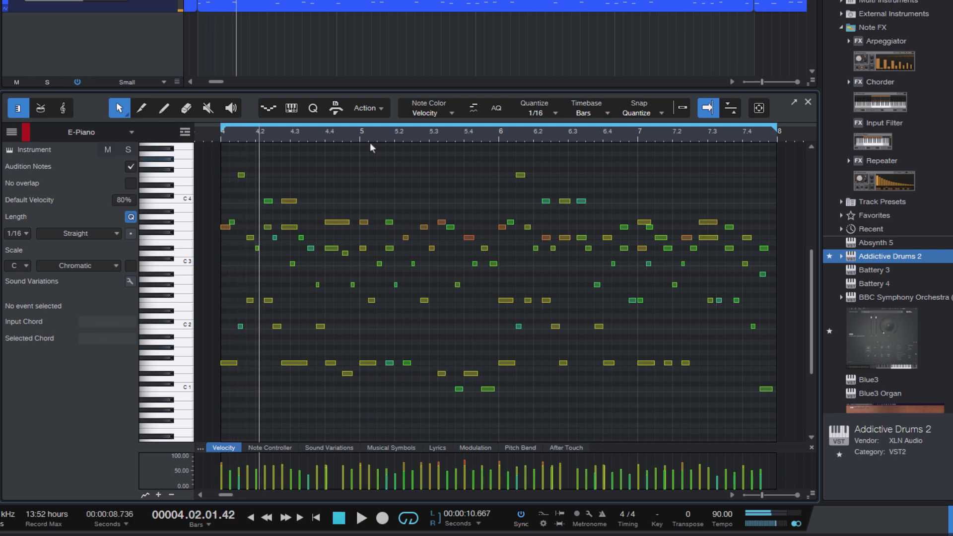
Reapply the 1/8 grid thinning and play back the sparser result.
click(370, 109)
click(645, 251)
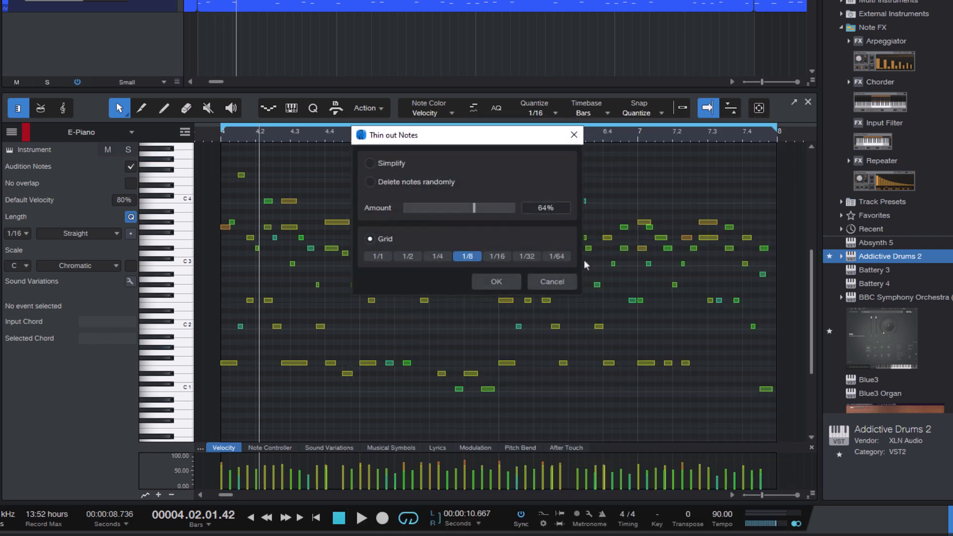
click(496, 282)
key(space)
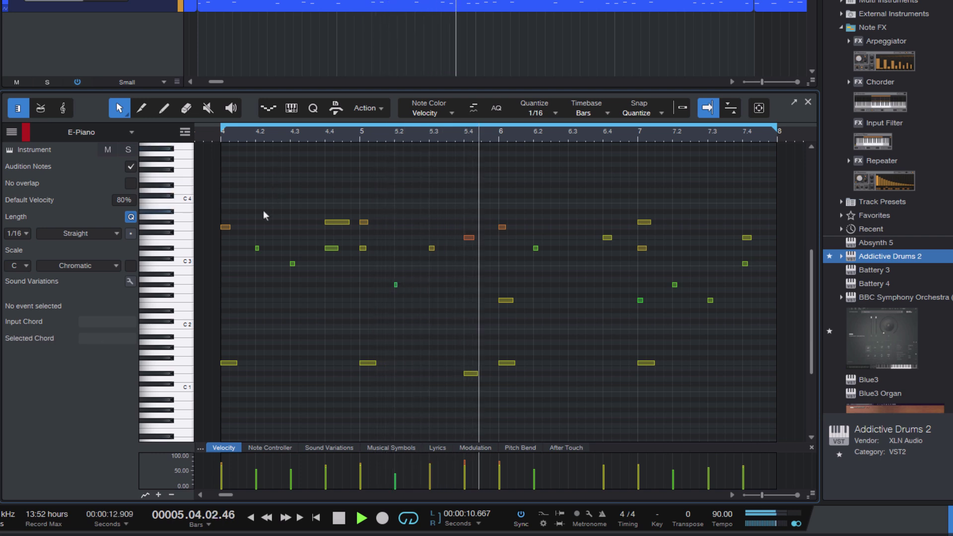
key(space)
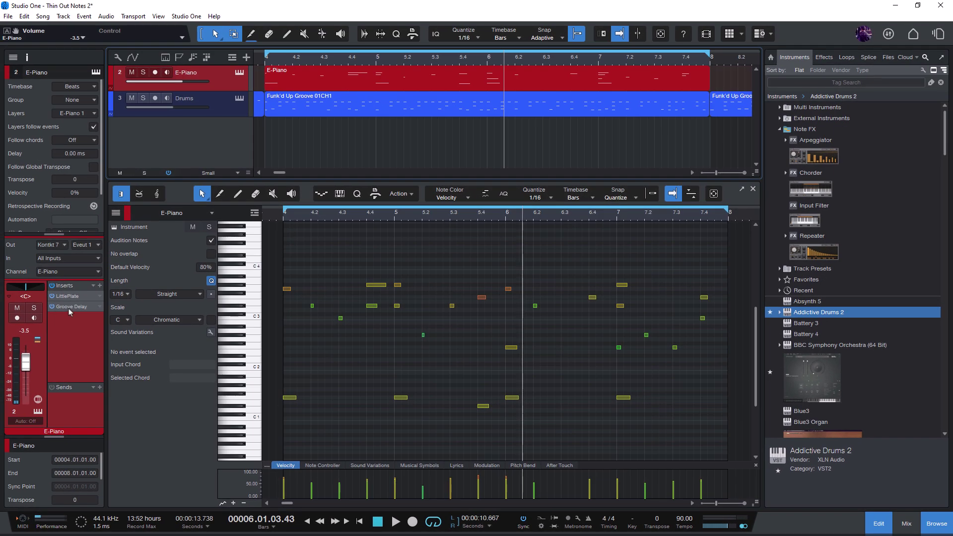
click(68, 308)
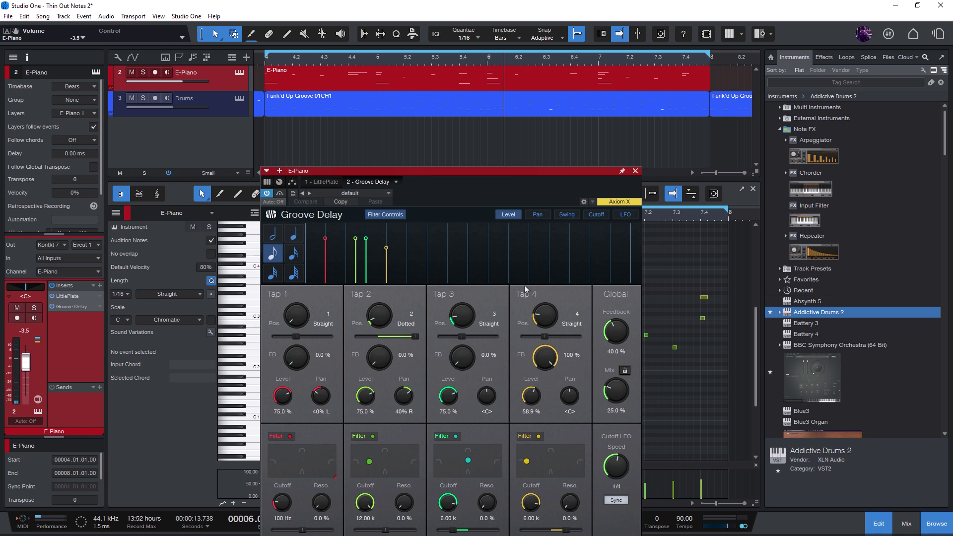
click(635, 172)
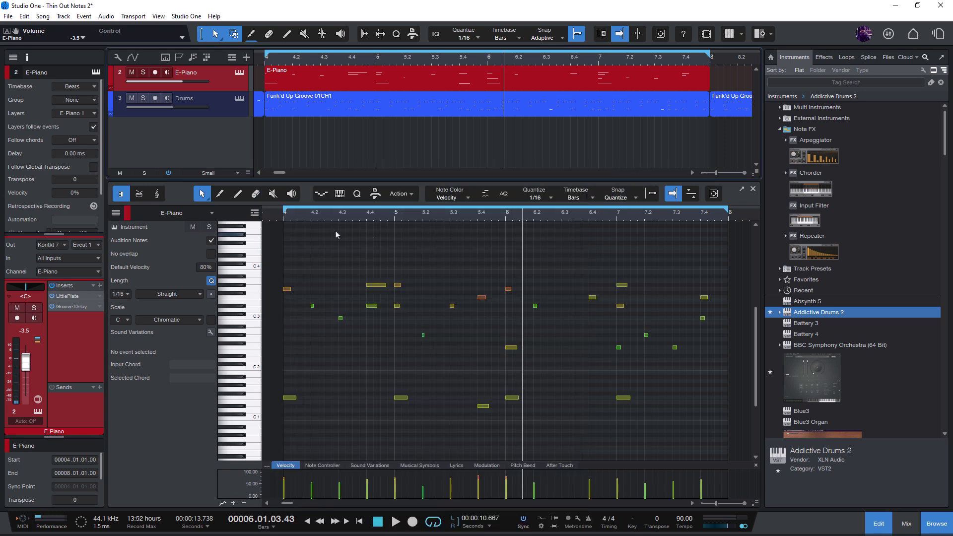
click(274, 221)
key(space)
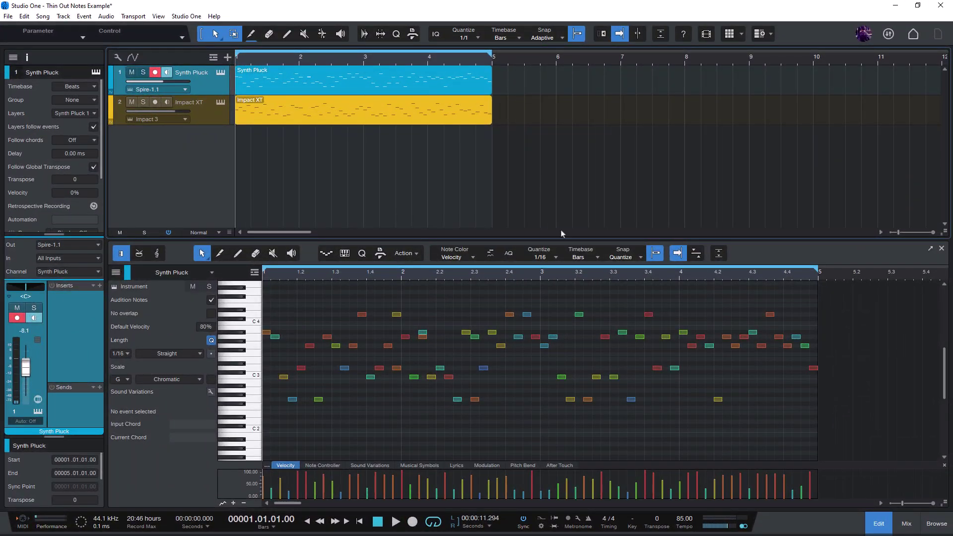
Select the Synth Pluck part and start playback.
click(353, 89)
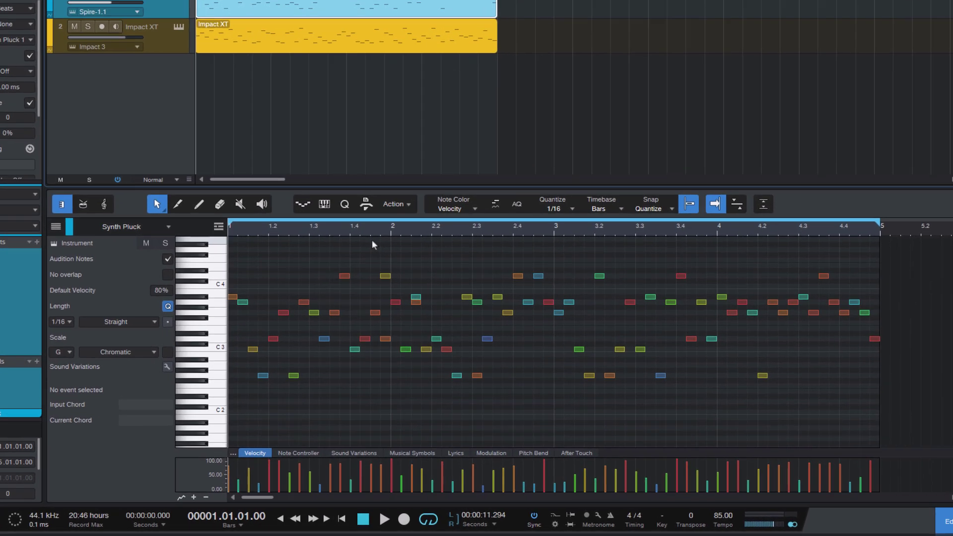
key(space)
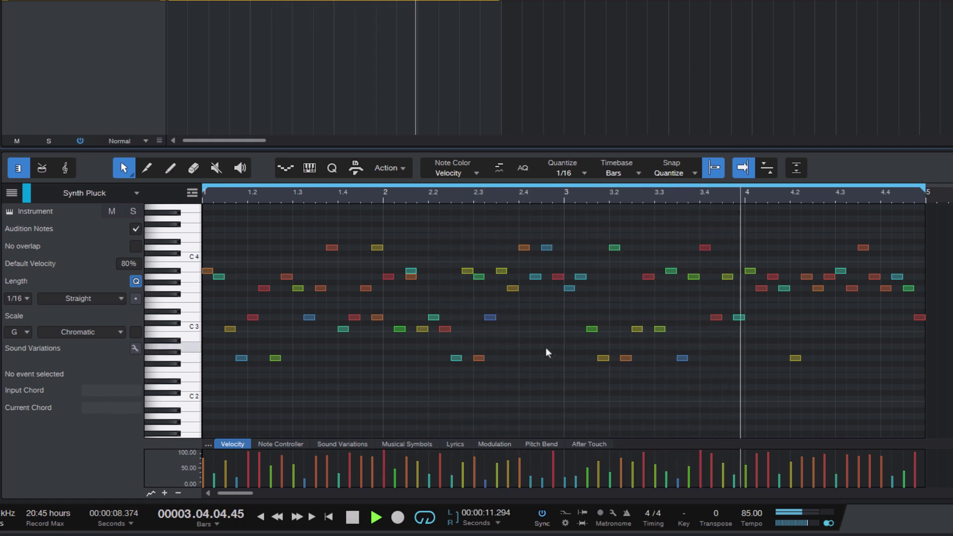
Thin out the Synth Pluck notes using the Simplify method at a 42% amount.
click(389, 169)
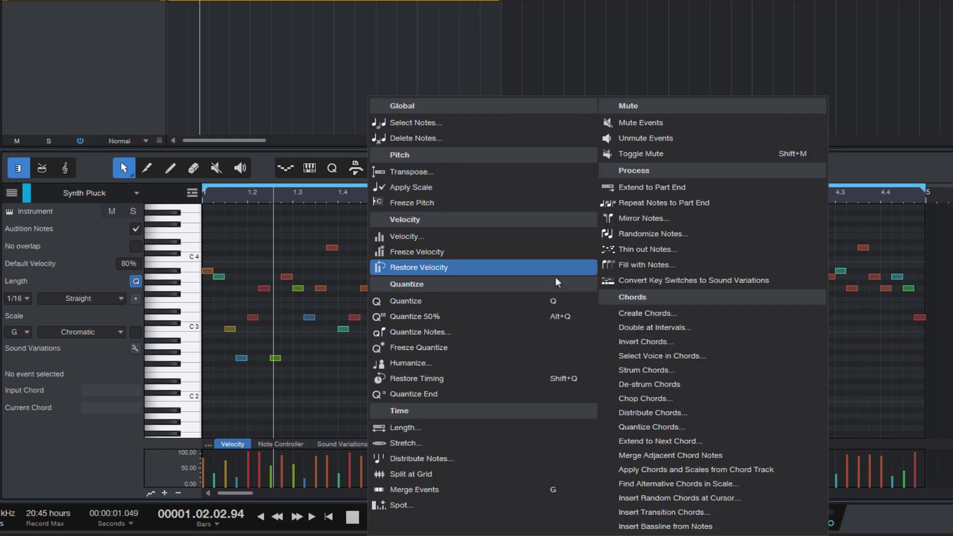
click(679, 247)
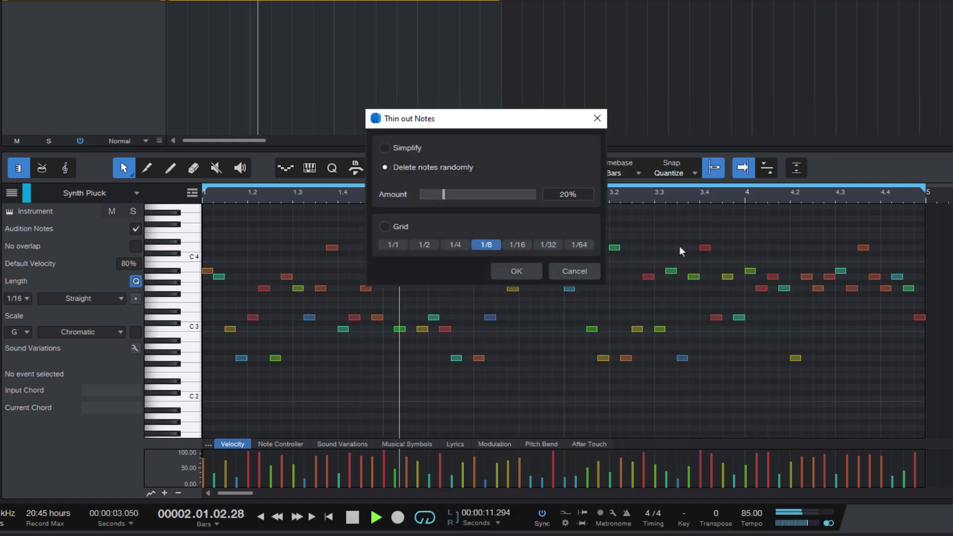
click(404, 148)
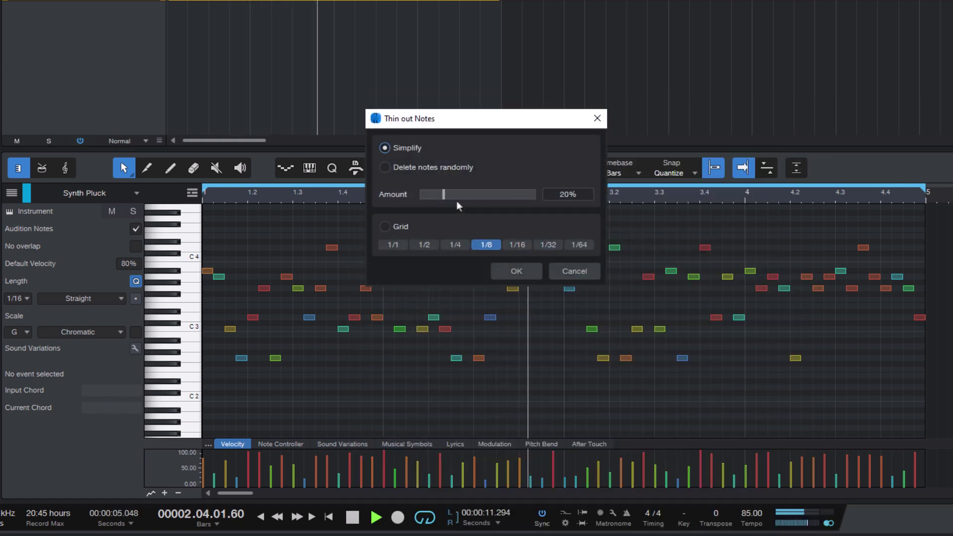
drag(444, 196, 468, 196)
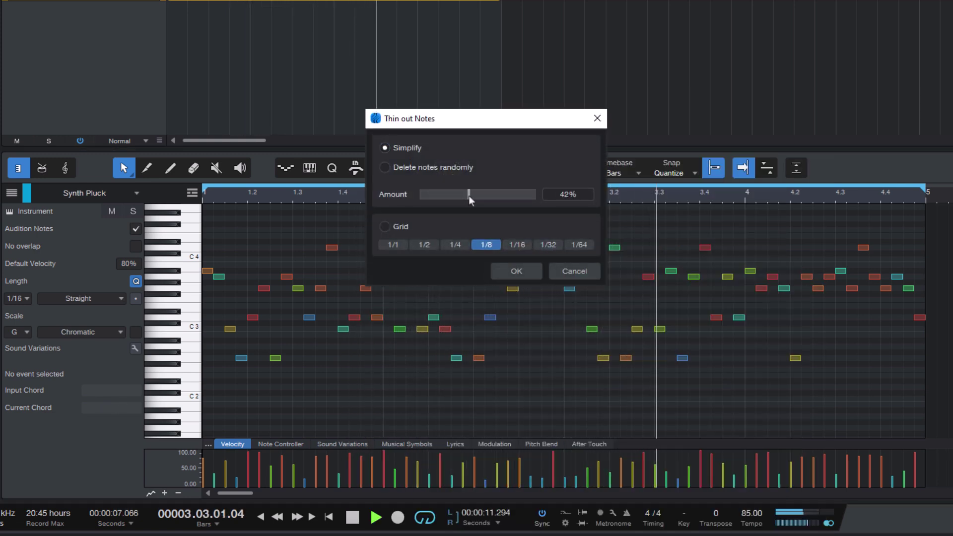
click(517, 273)
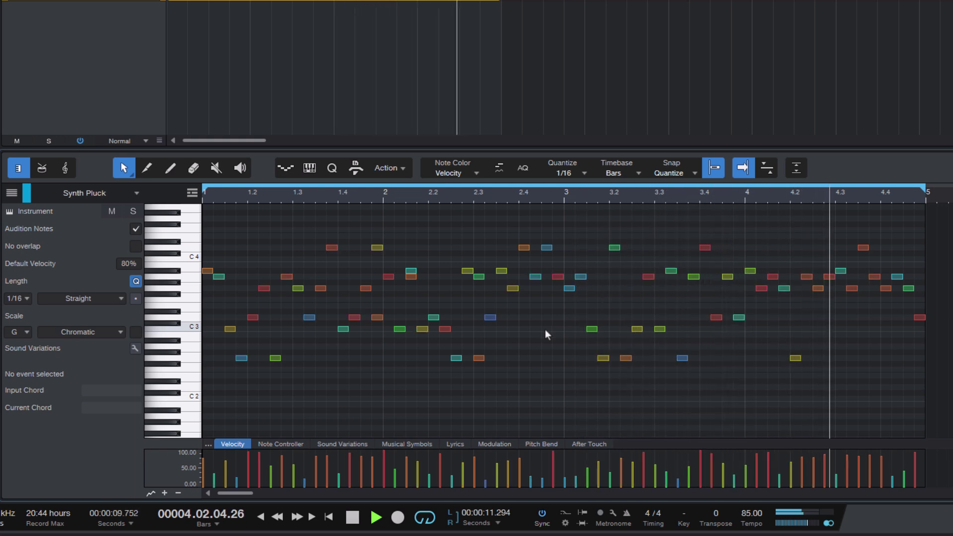
Thin out the Synth Pluck notes by random deletion at a 50% amount.
click(383, 168)
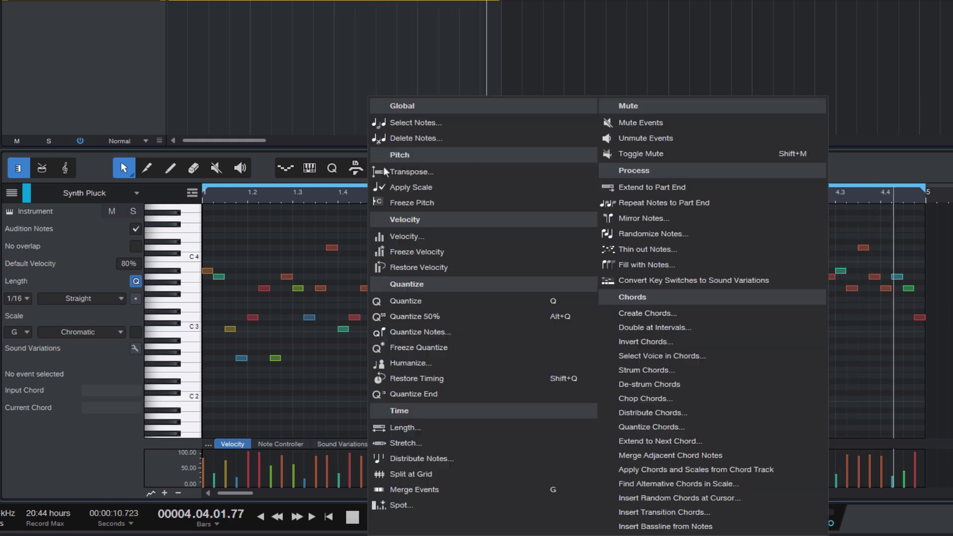
click(629, 249)
click(434, 169)
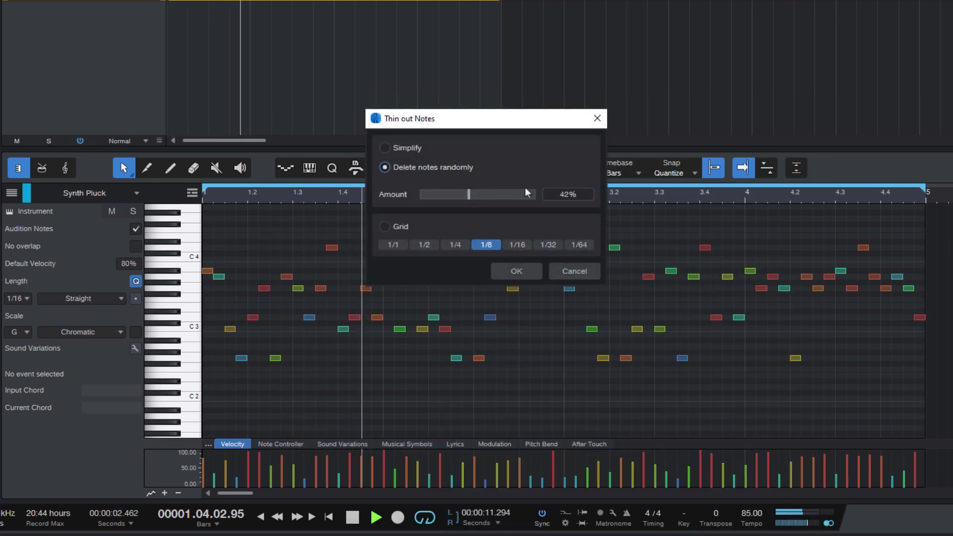
click(568, 194)
text(50)
click(556, 159)
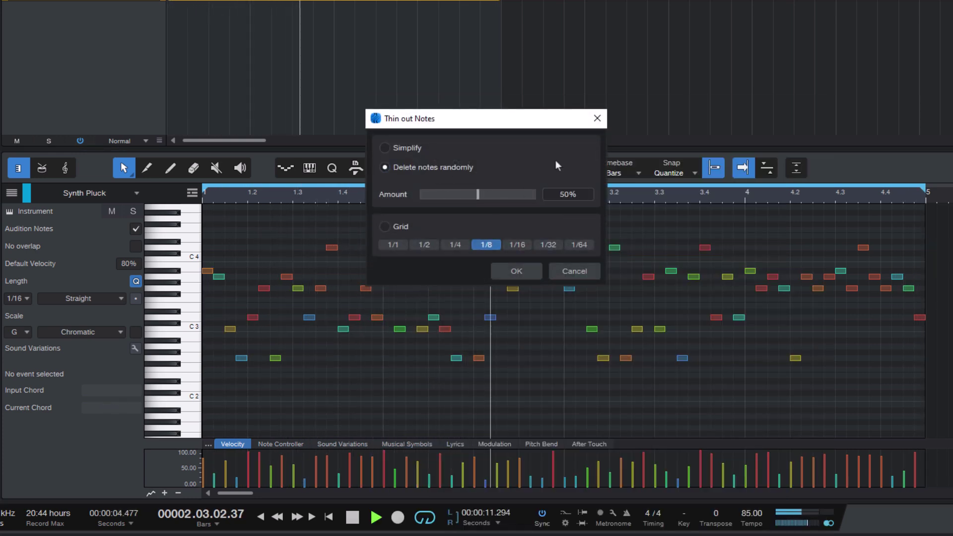
click(516, 272)
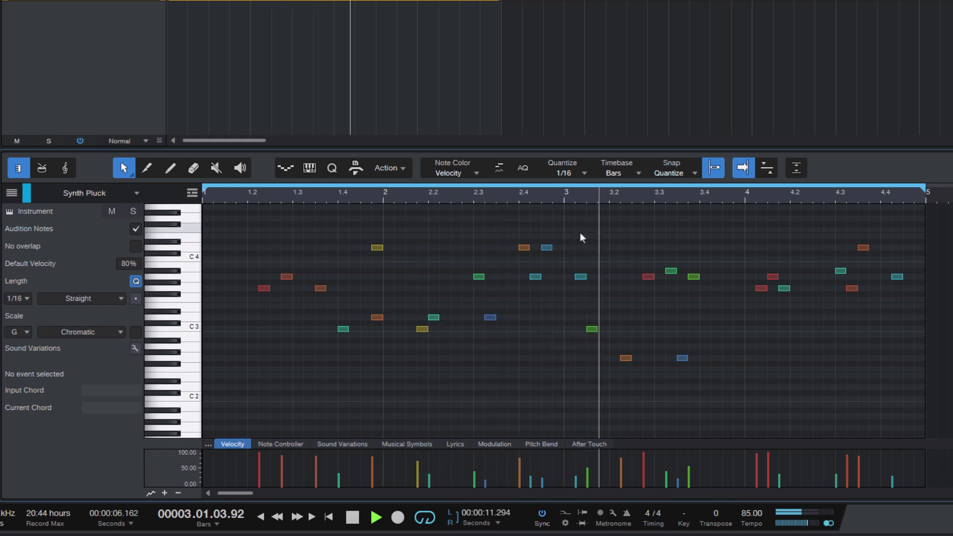
Undo that thinning, then randomly delete about 26% of the Synth Pluck notes instead.
key(ctrl+z)
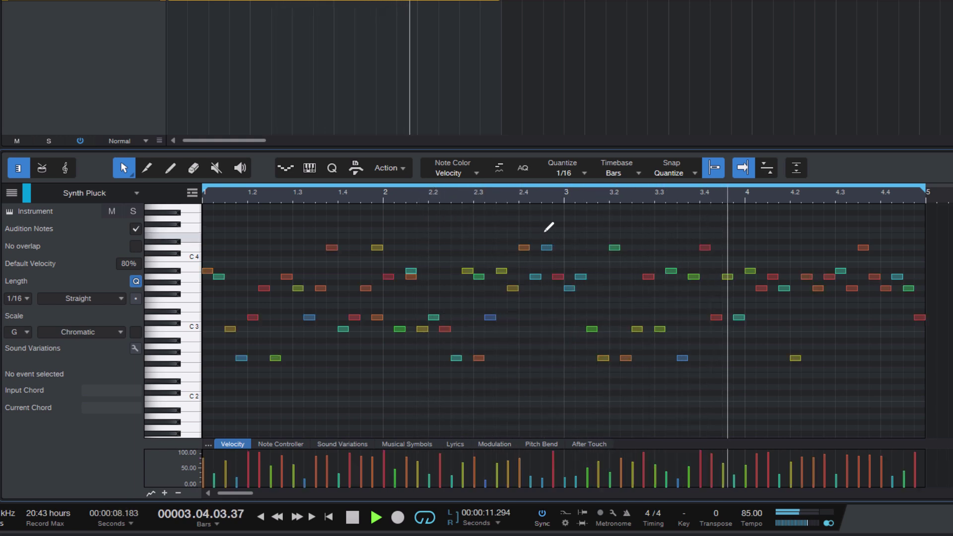
click(391, 168)
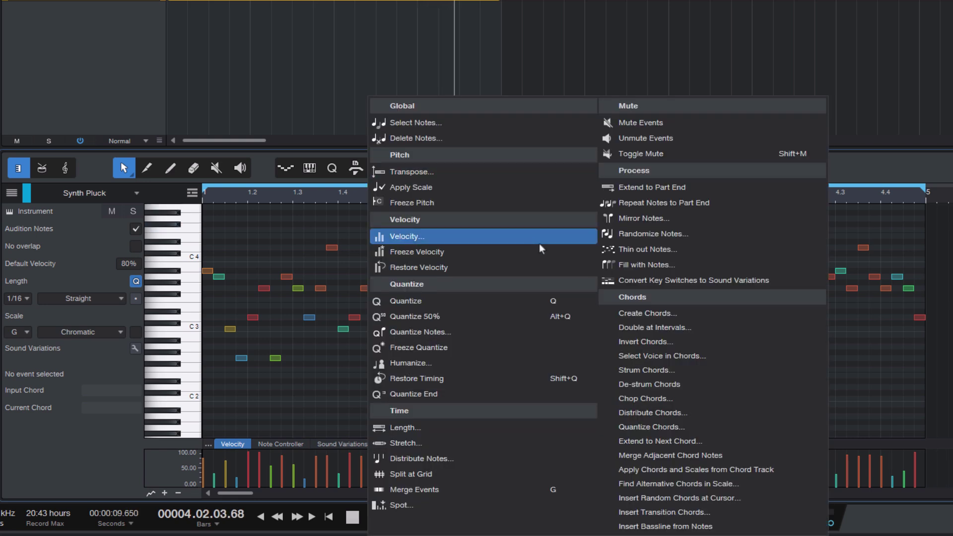
click(662, 246)
drag(479, 196, 449, 197)
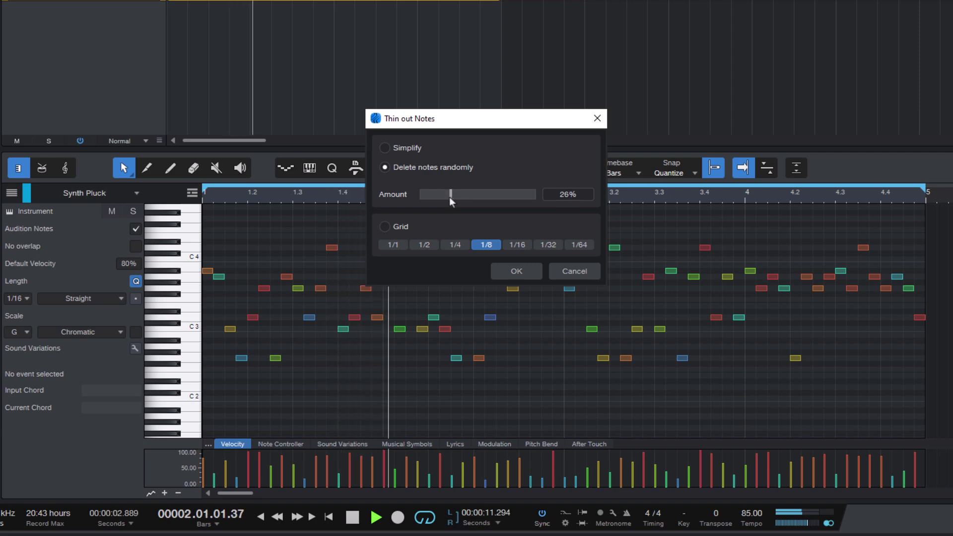
click(513, 276)
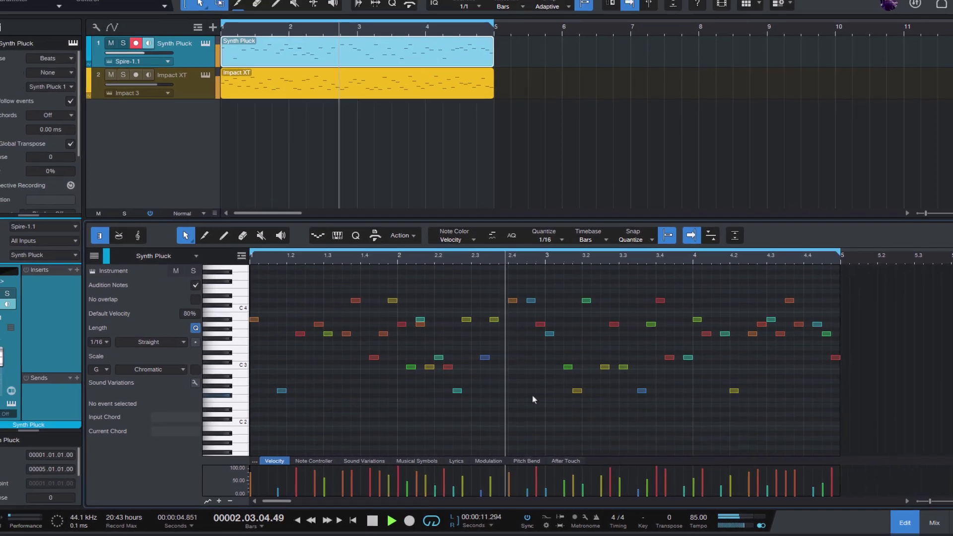
Select the Impact XT drum part and thin its notes with the Grid method at 1/8.
click(326, 120)
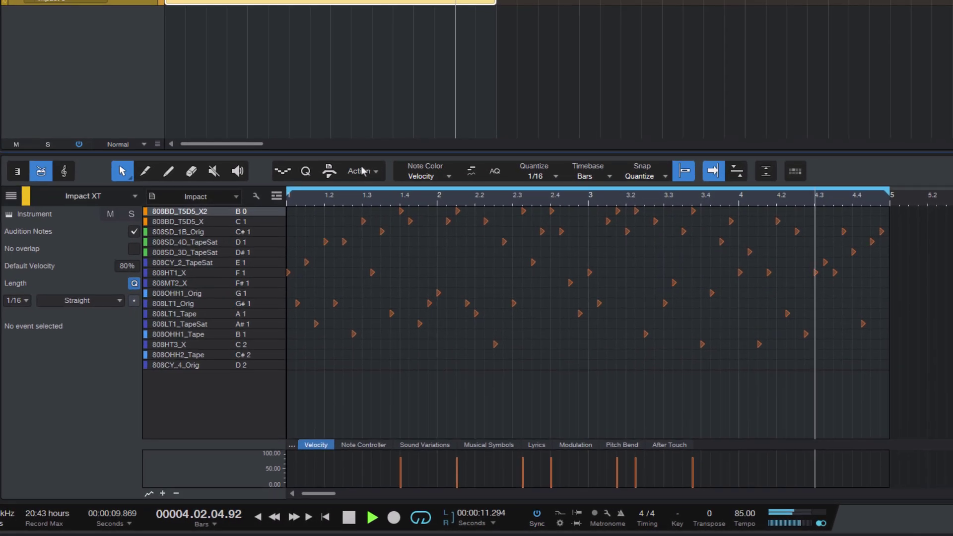
click(388, 252)
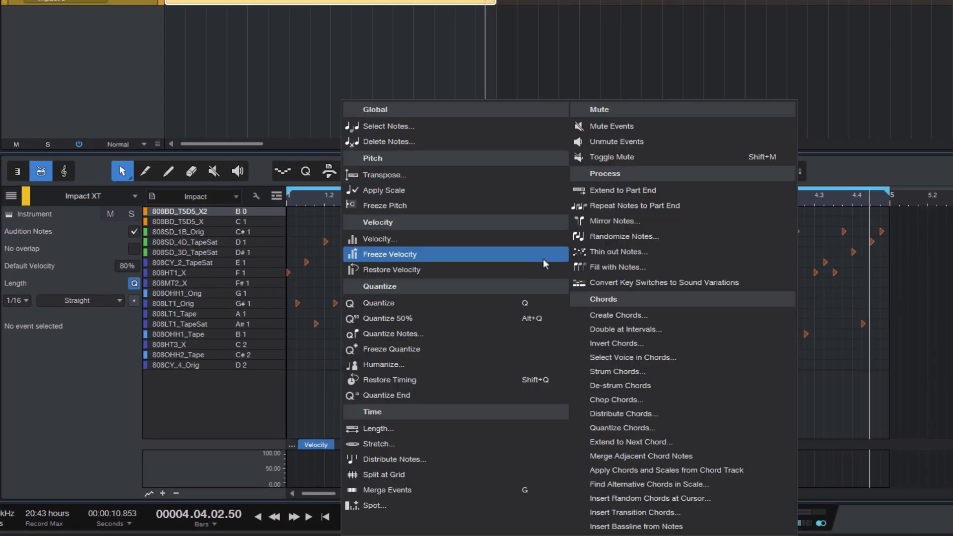
click(592, 255)
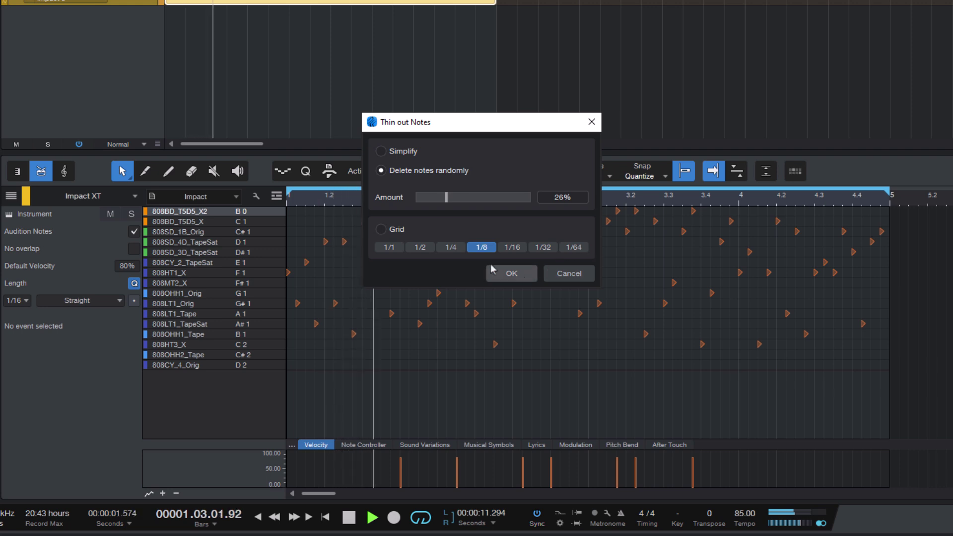
click(393, 230)
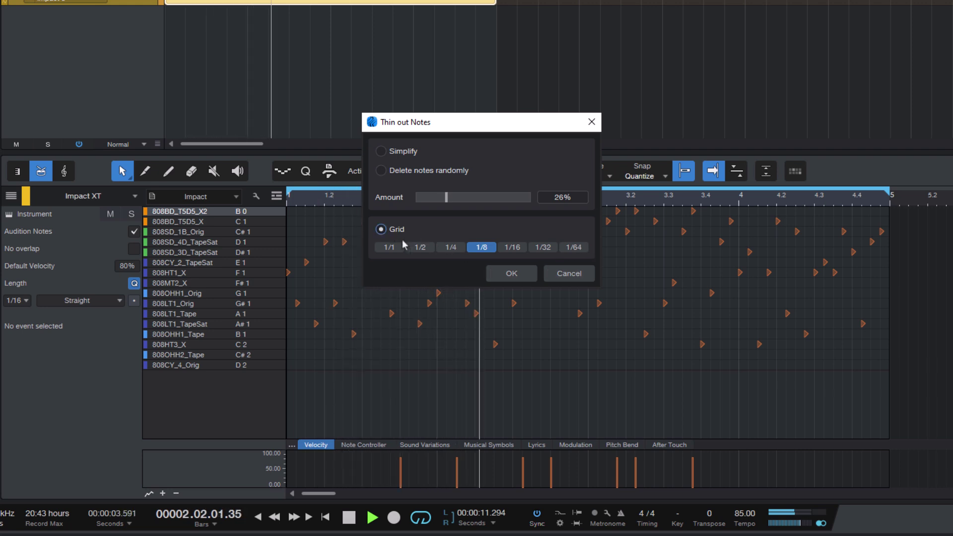
click(503, 274)
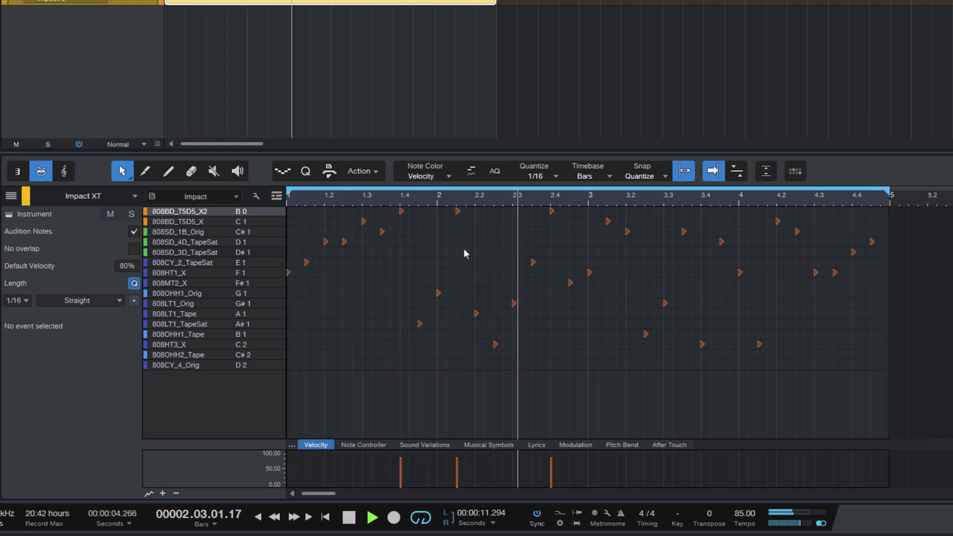
Thin the Impact XT drums by random deletion, raising the amount to about 40%.
click(359, 171)
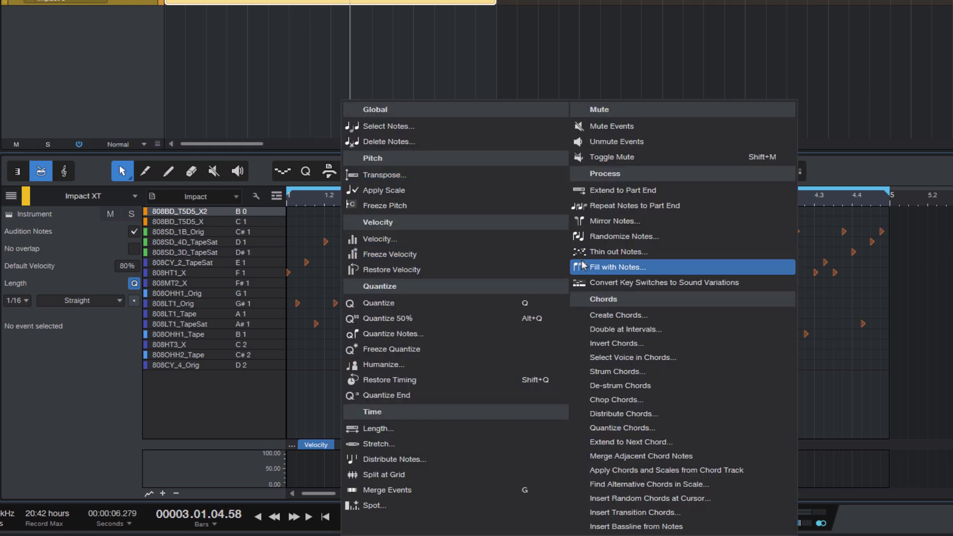
click(609, 251)
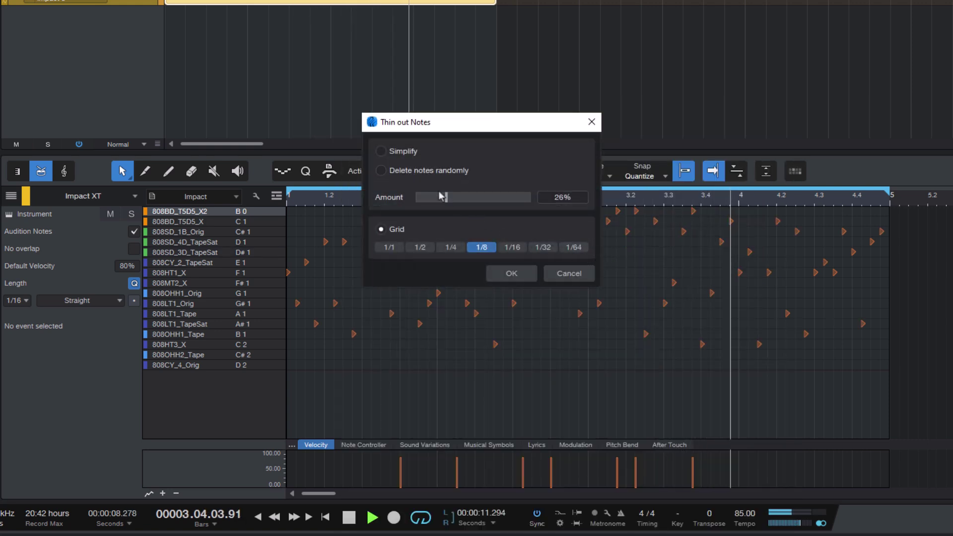
click(422, 171)
drag(447, 204, 462, 203)
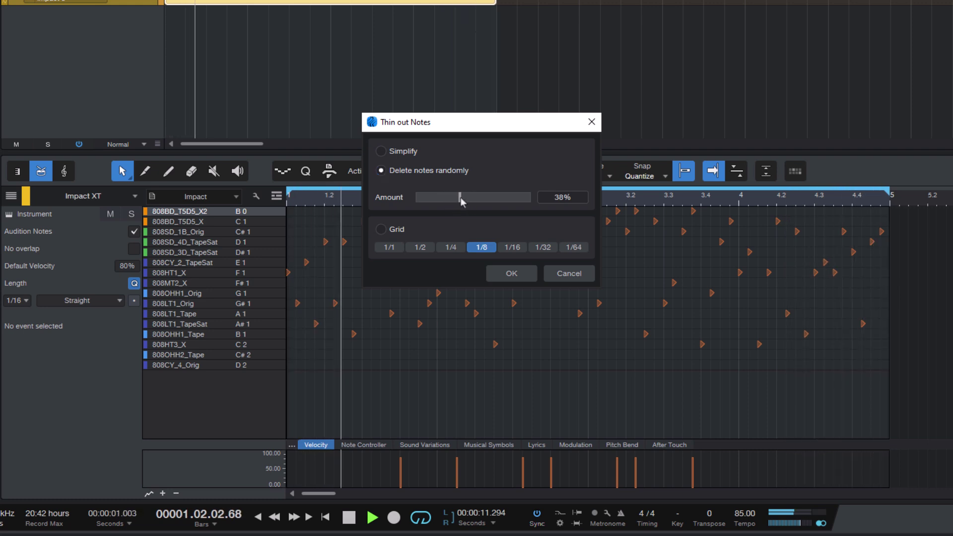
click(515, 278)
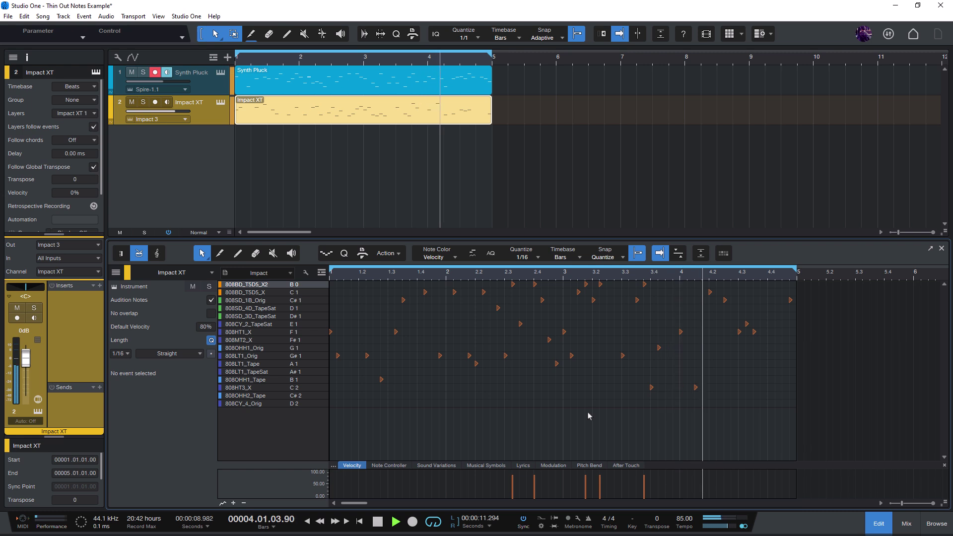
Select the Synth Pluck part, stop playback and undo to restore its removed notes.
click(378, 90)
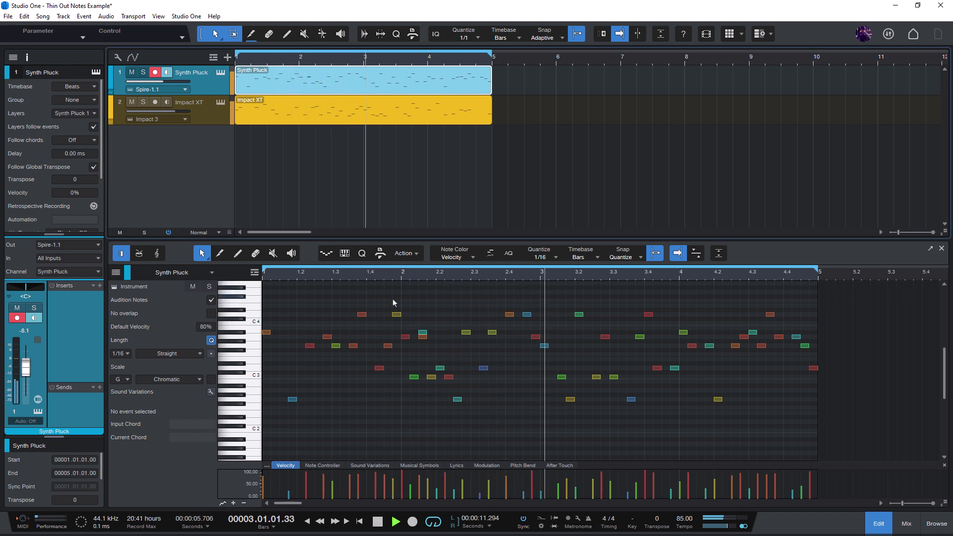
key(space)
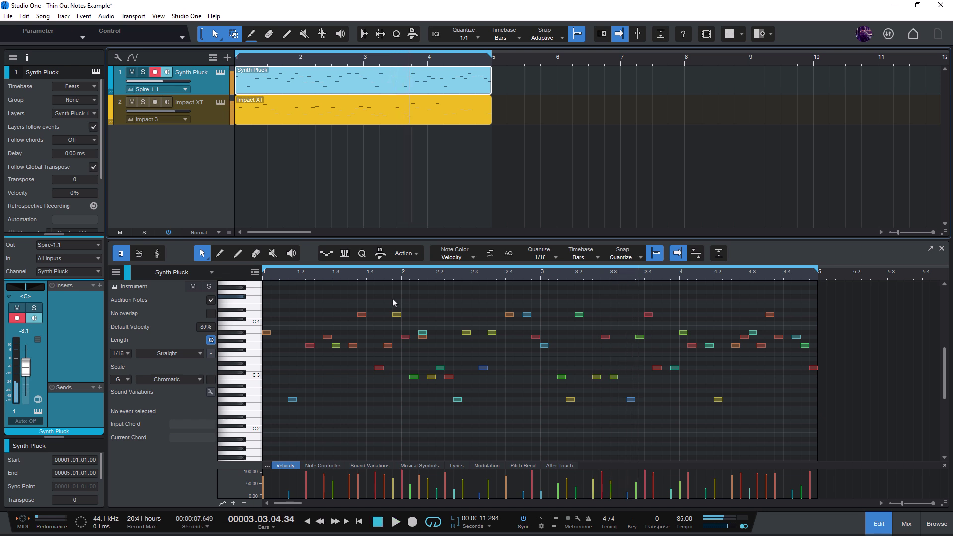
key(ctrl+z)
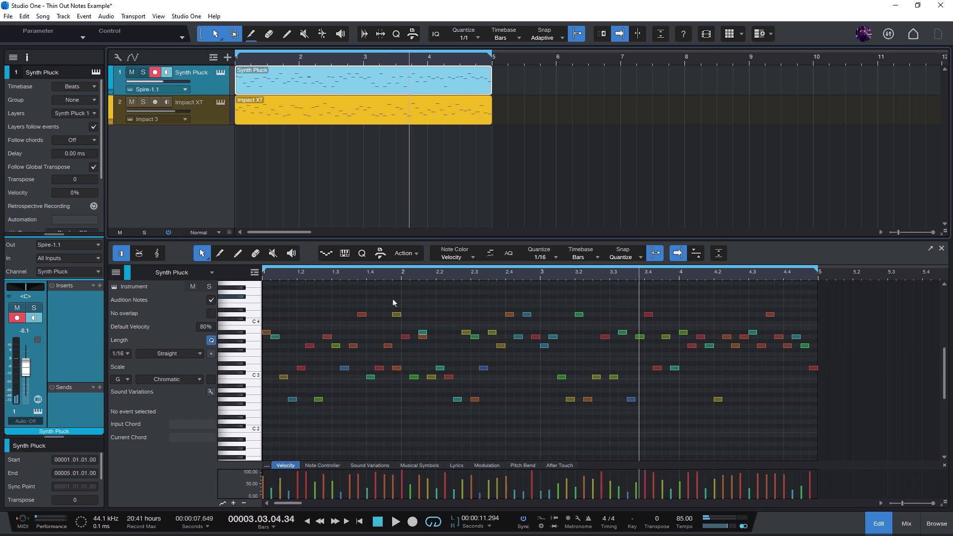
Show the Music Editing macros toolbar above an enlarged piano roll.
click(380, 254)
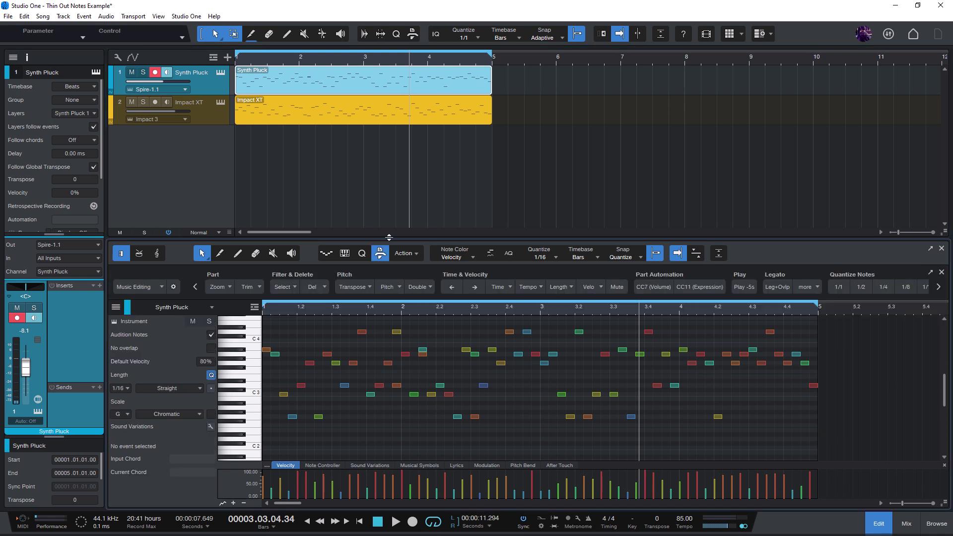
drag(389, 237, 391, 193)
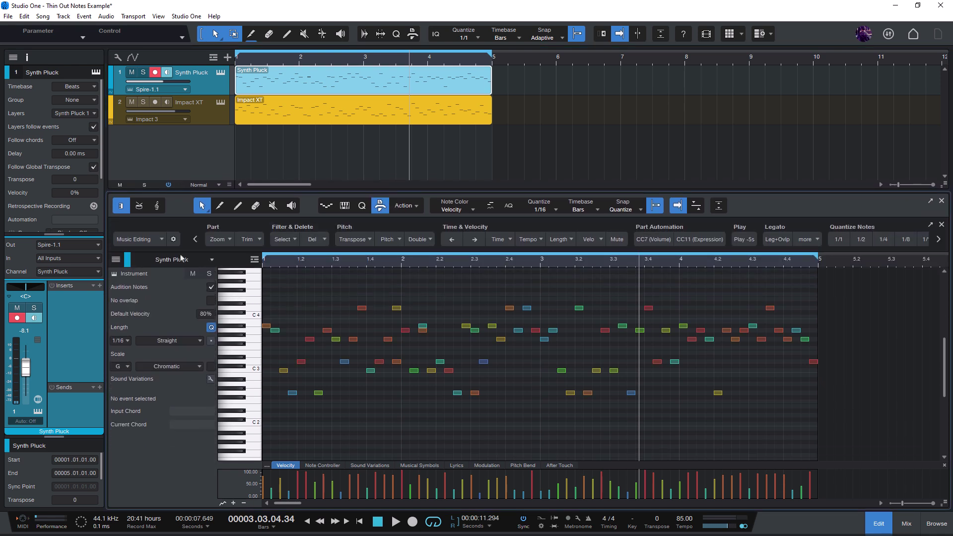
click(149, 240)
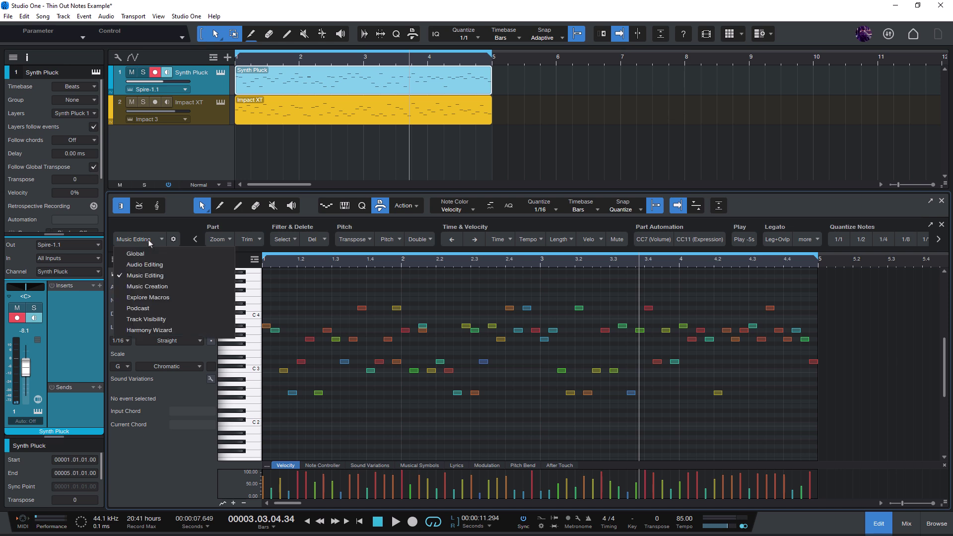
click(152, 280)
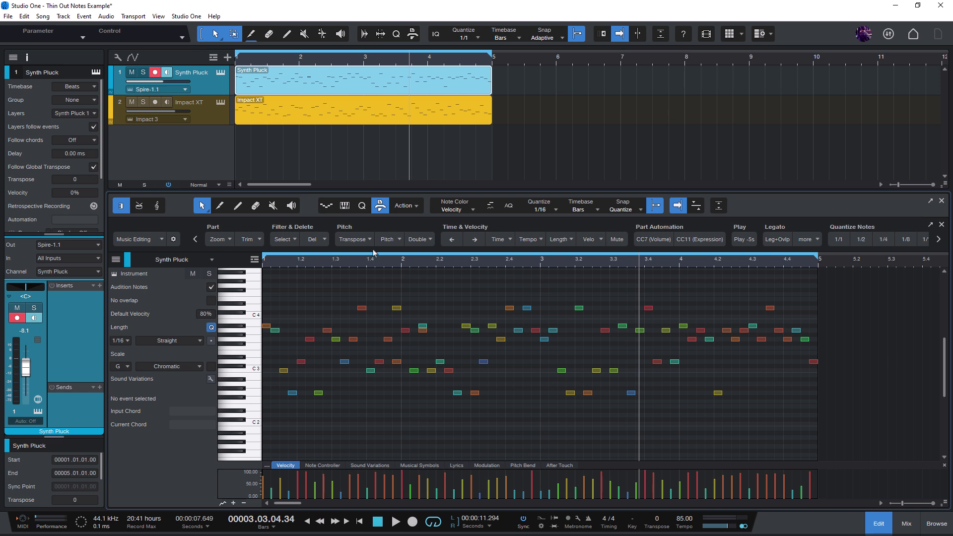
Apply the Del macro's Simplify (50%) option to the Synth Pluck notes.
click(312, 240)
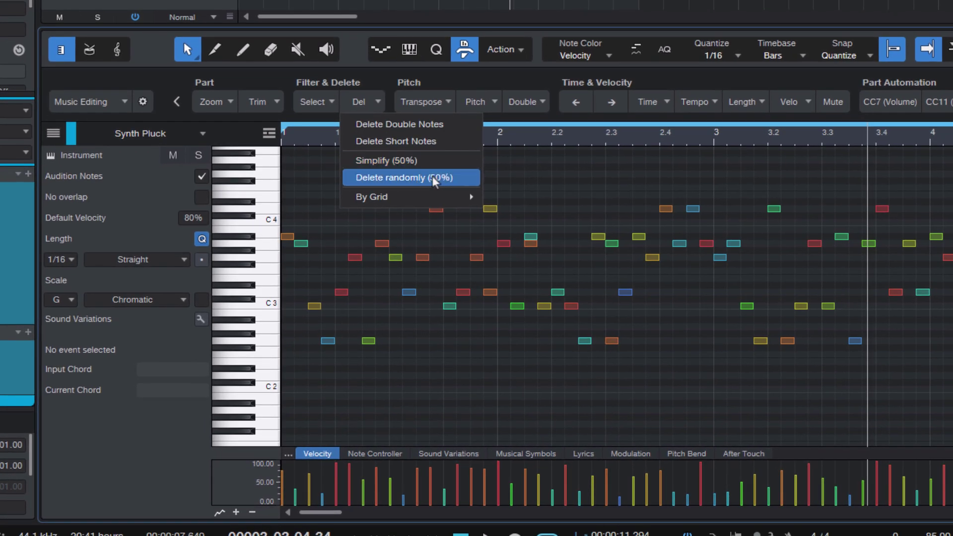
mouse_move(433, 201)
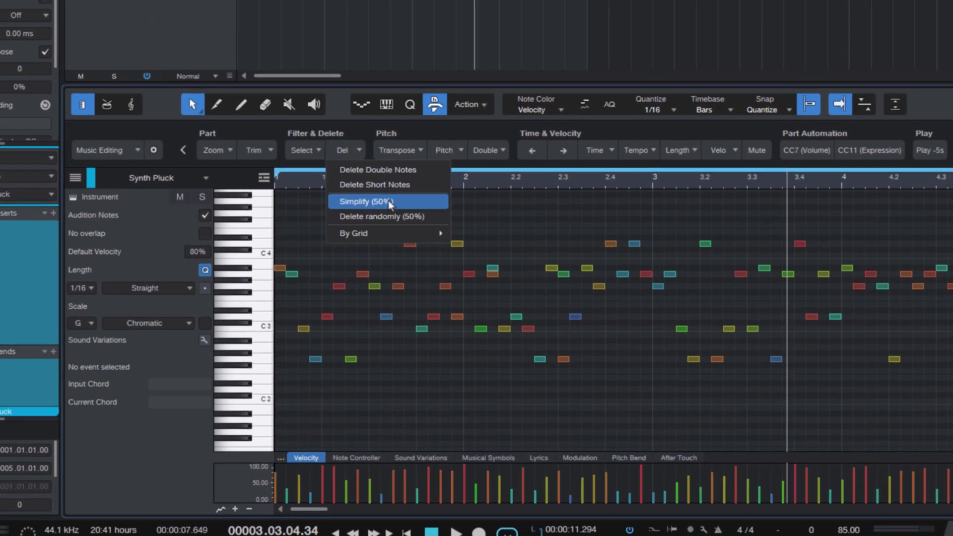
click(412, 160)
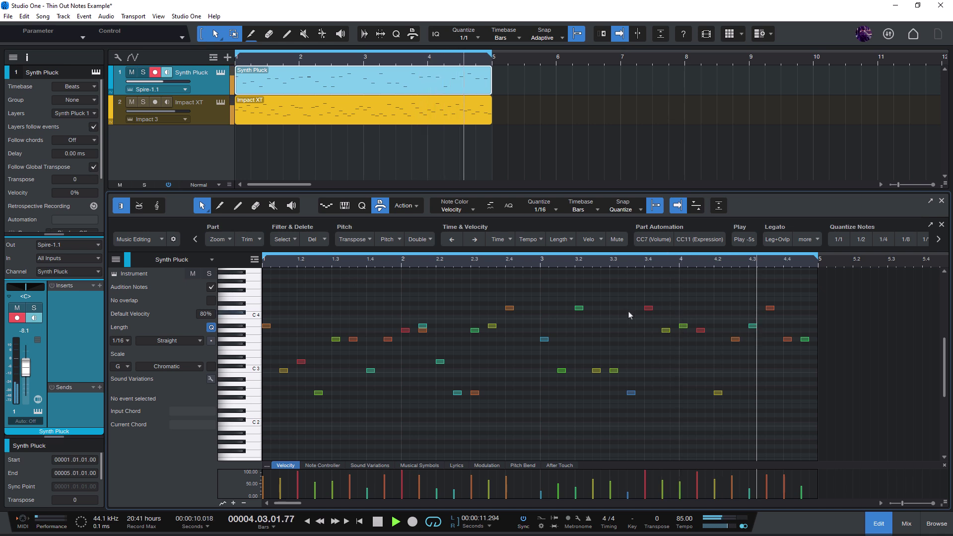
Thin the Impact XT drums with the Del By Grid 1/4 macro, then reselect Synth Pluck.
click(336, 119)
click(318, 241)
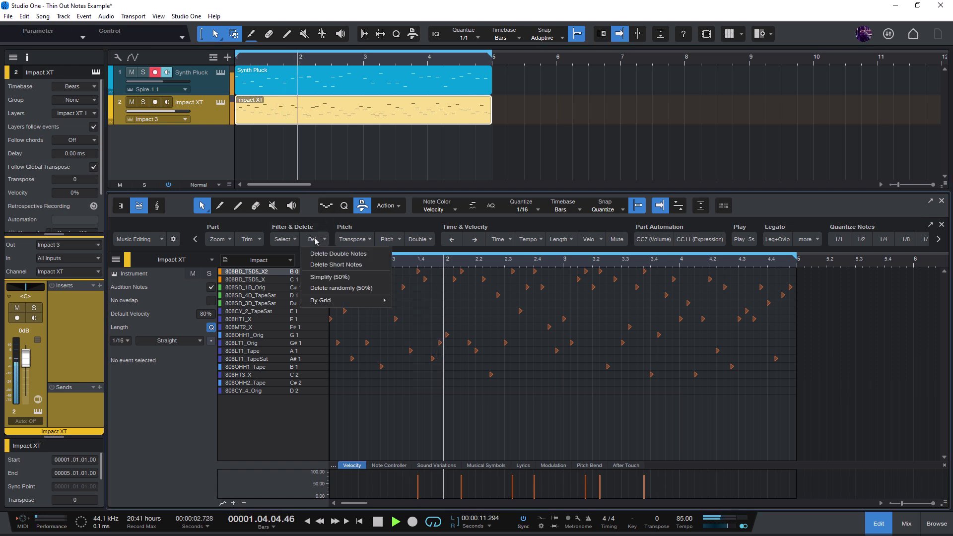
mouse_move(341, 305)
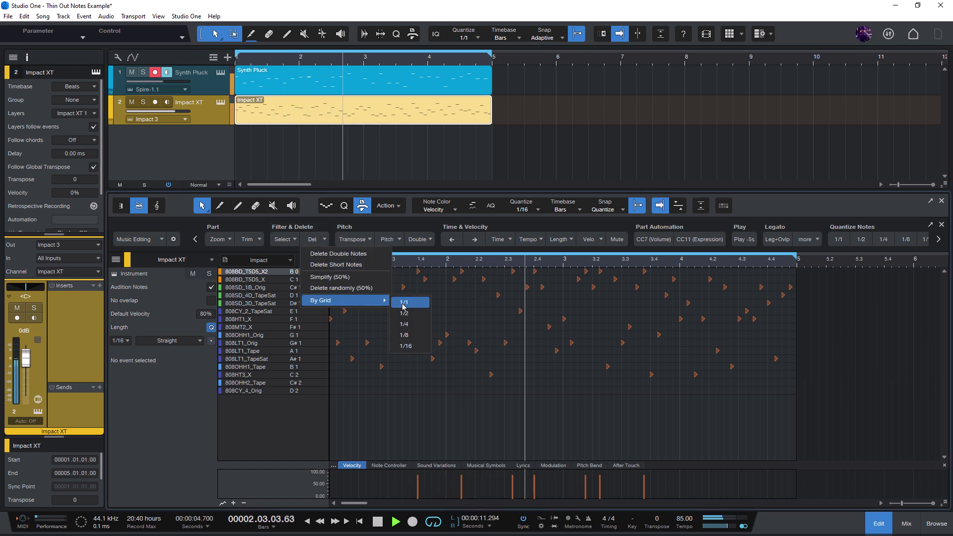
click(409, 326)
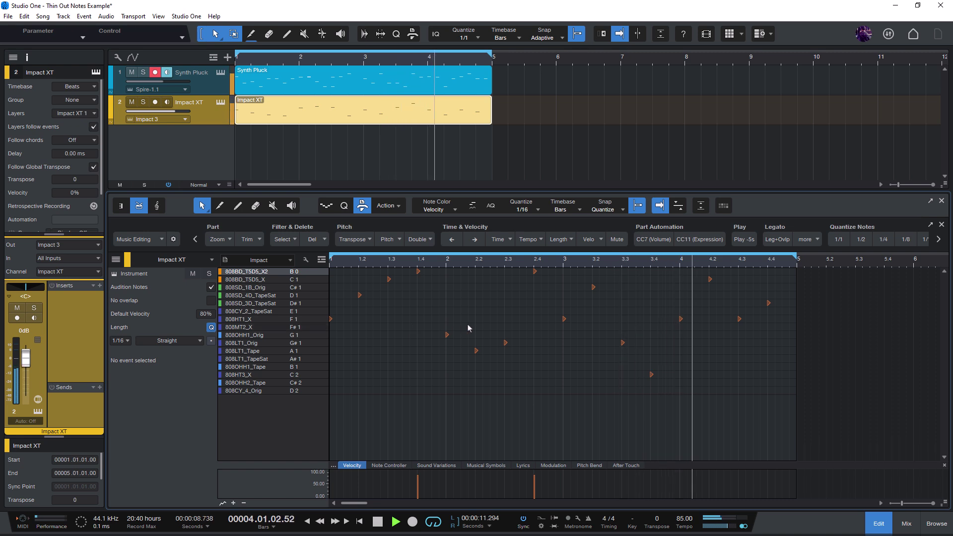
click(366, 92)
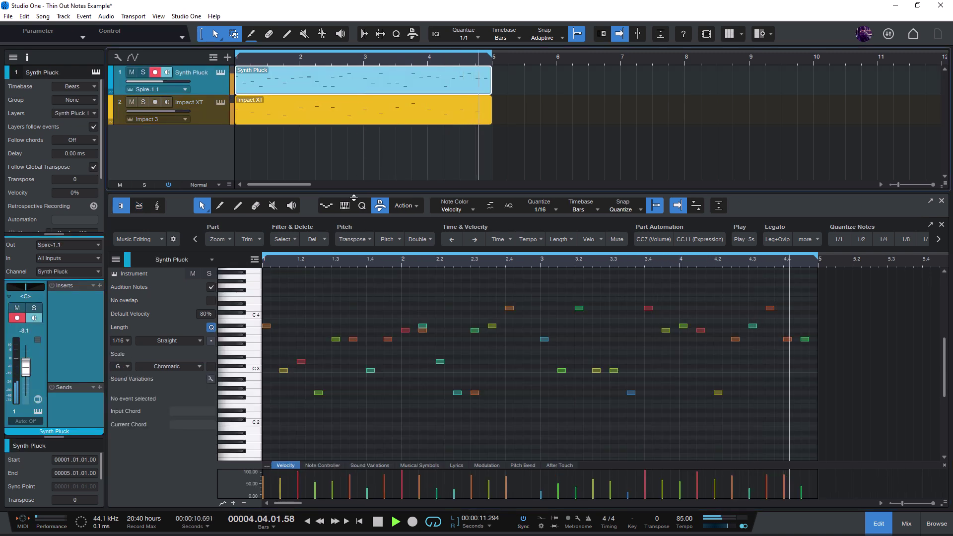